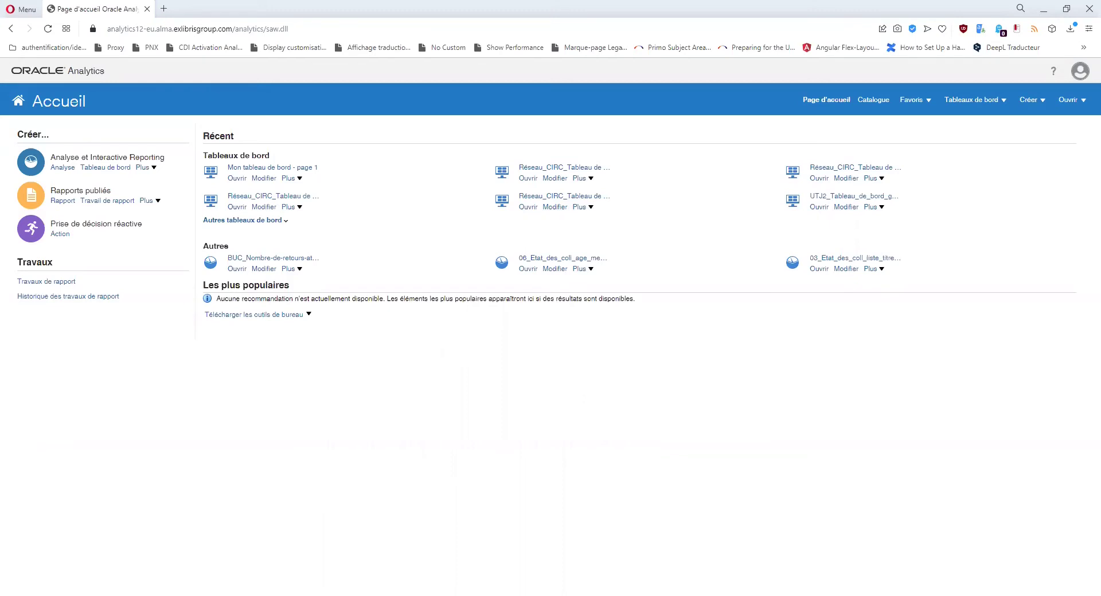
# Create a new analysis based on the Fulfillment subject area.
pyautogui.click(1051, 109)
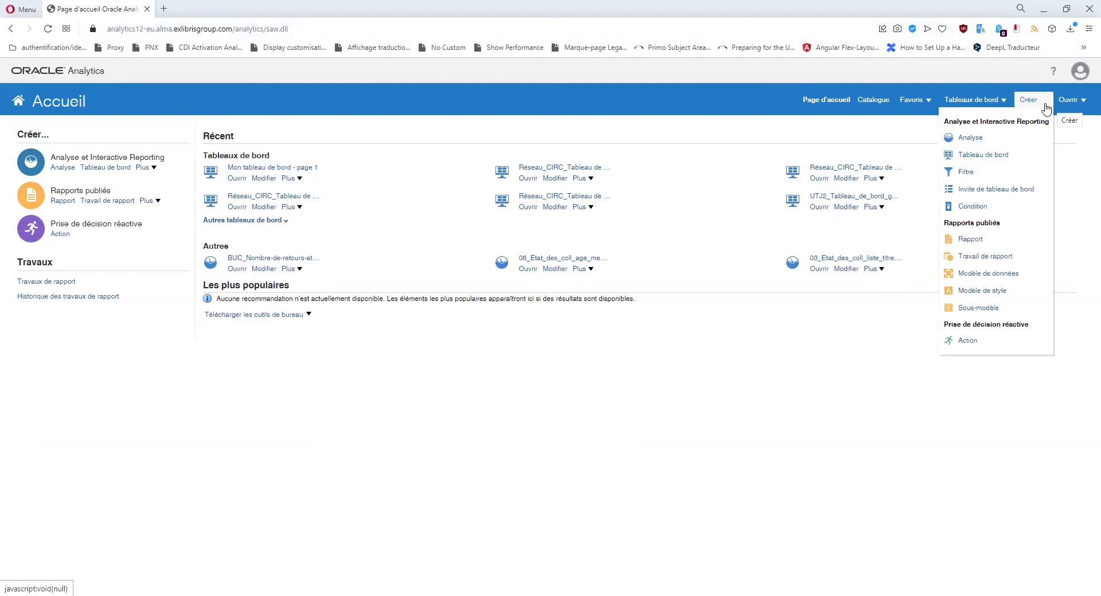
pyautogui.click(970, 138)
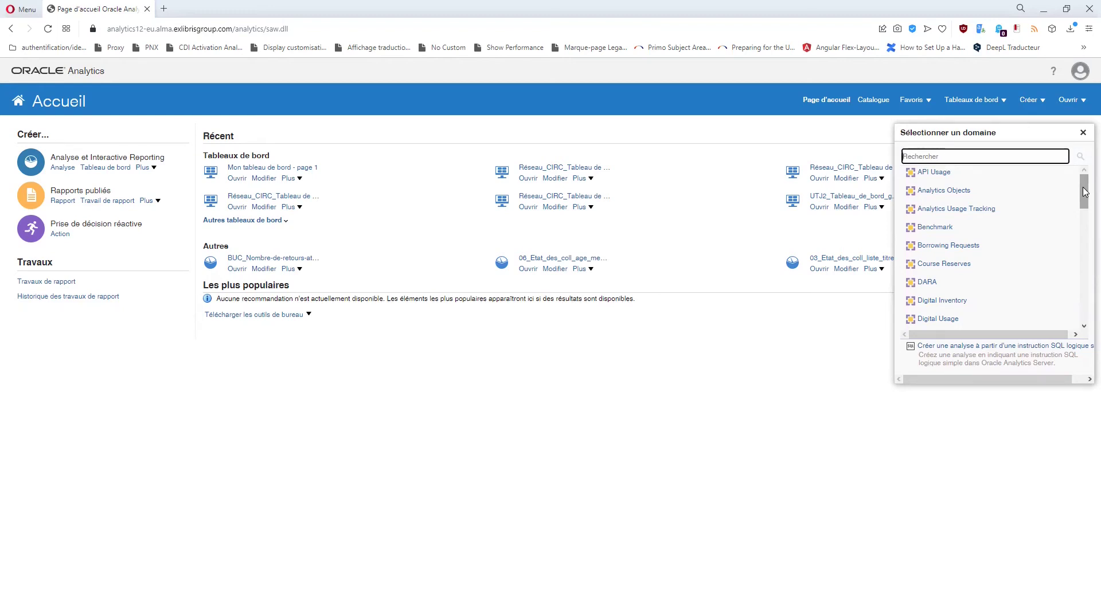
pyautogui.moveTo(1082, 187); pyautogui.dragTo(1082, 210)
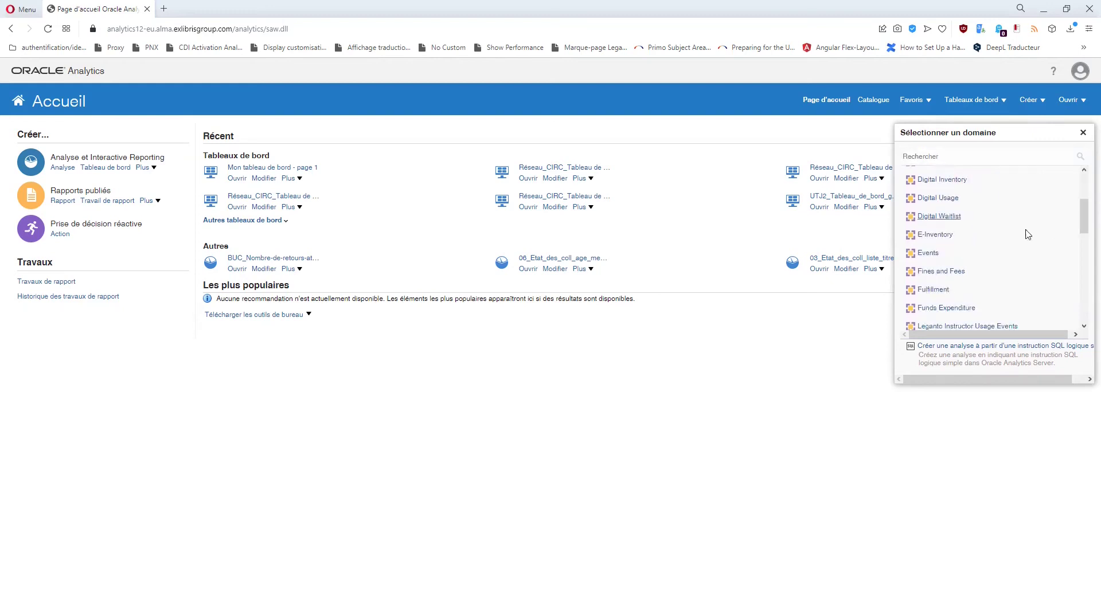
pyautogui.click(935, 289)
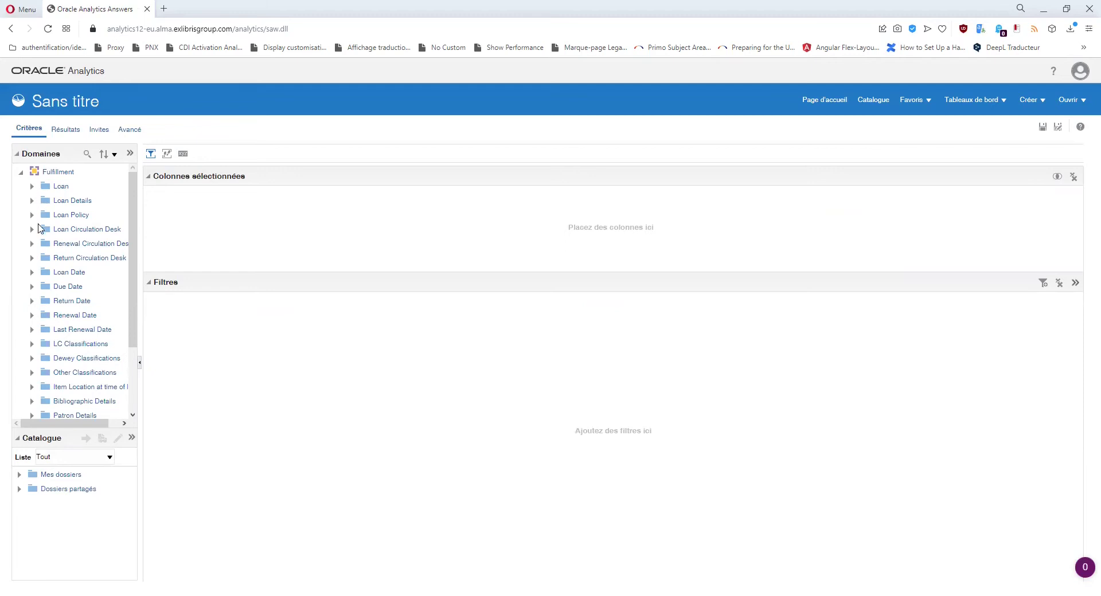
# Expand the Loan Date folder of the Fulfillment subject area to show its fields.
pyautogui.click(32, 273)
pyautogui.click(32, 274)
pyautogui.click(32, 274)
pyautogui.click(32, 274)
pyautogui.click(32, 273)
pyautogui.click(32, 274)
pyautogui.click(32, 273)
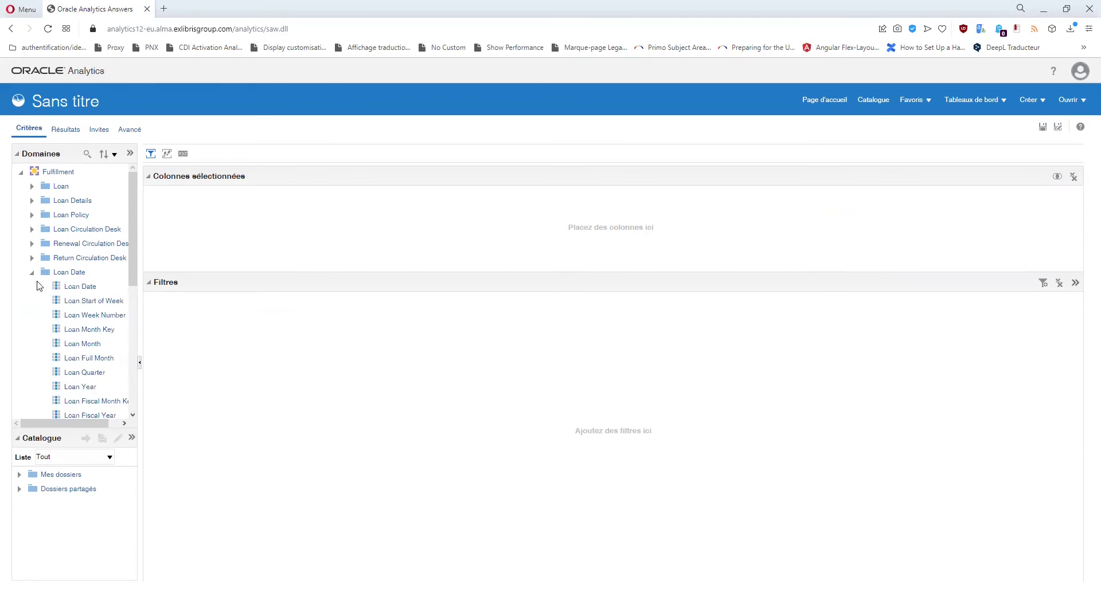
# Expand the Loan folder and examine its measures, including Bulk Change Backward, Loans (In House), Returns and Renewals.
pyautogui.click(33, 186)
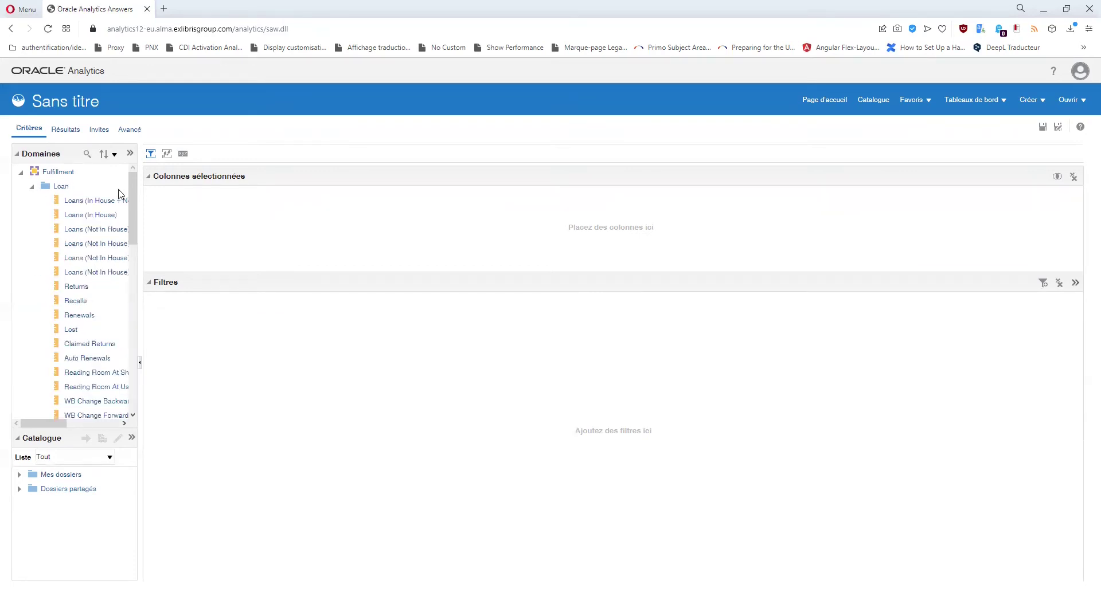
pyautogui.moveTo(133, 198); pyautogui.dragTo(136, 244)
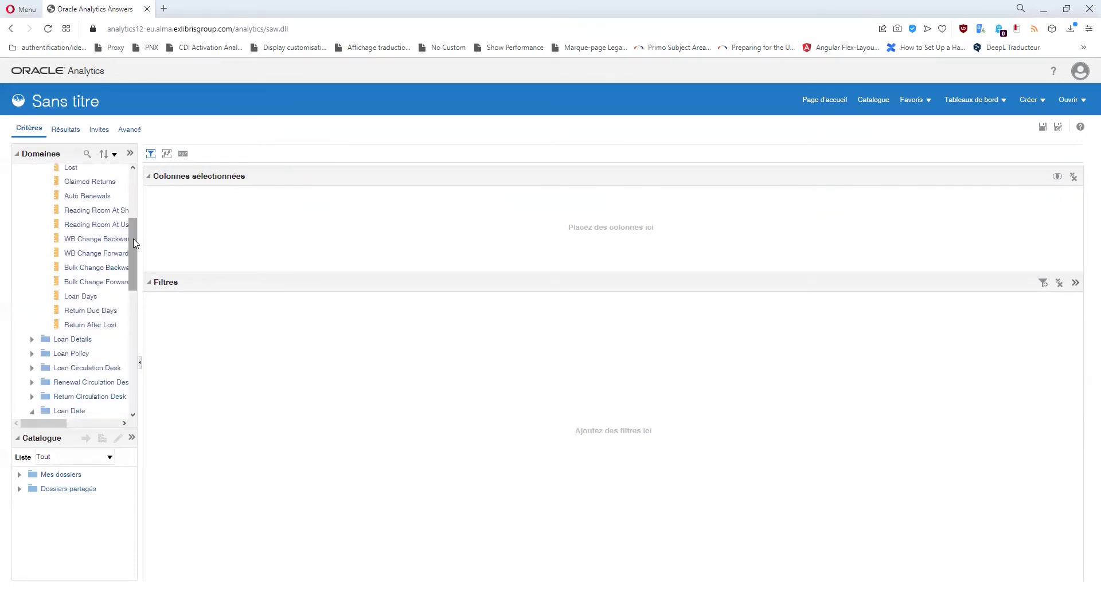
pyautogui.click(66, 268)
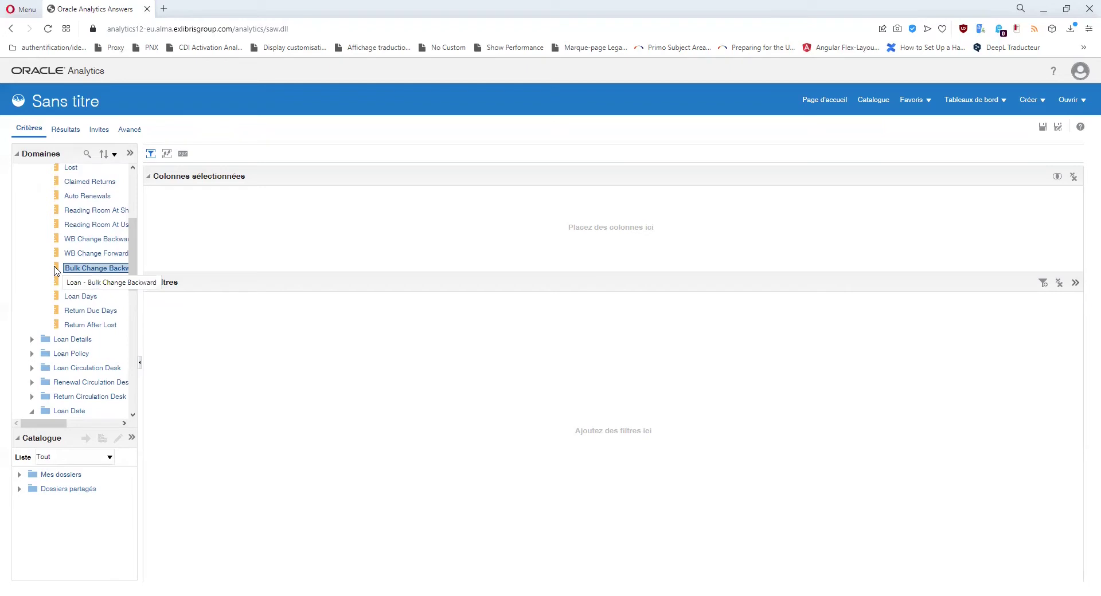
pyautogui.moveTo(133, 270); pyautogui.dragTo(140, 239)
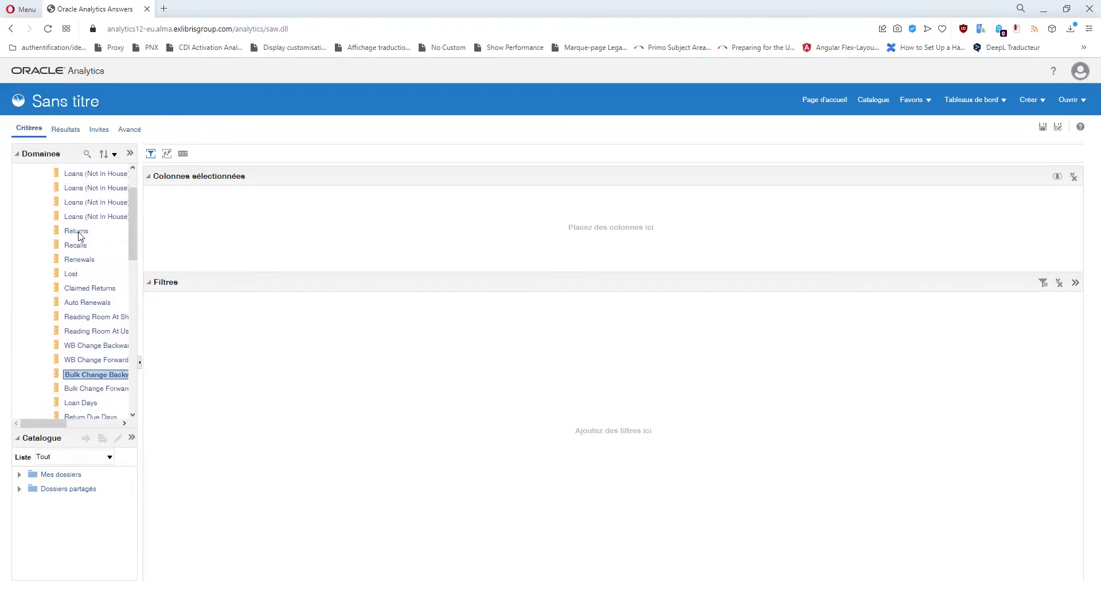
pyautogui.click(86, 215)
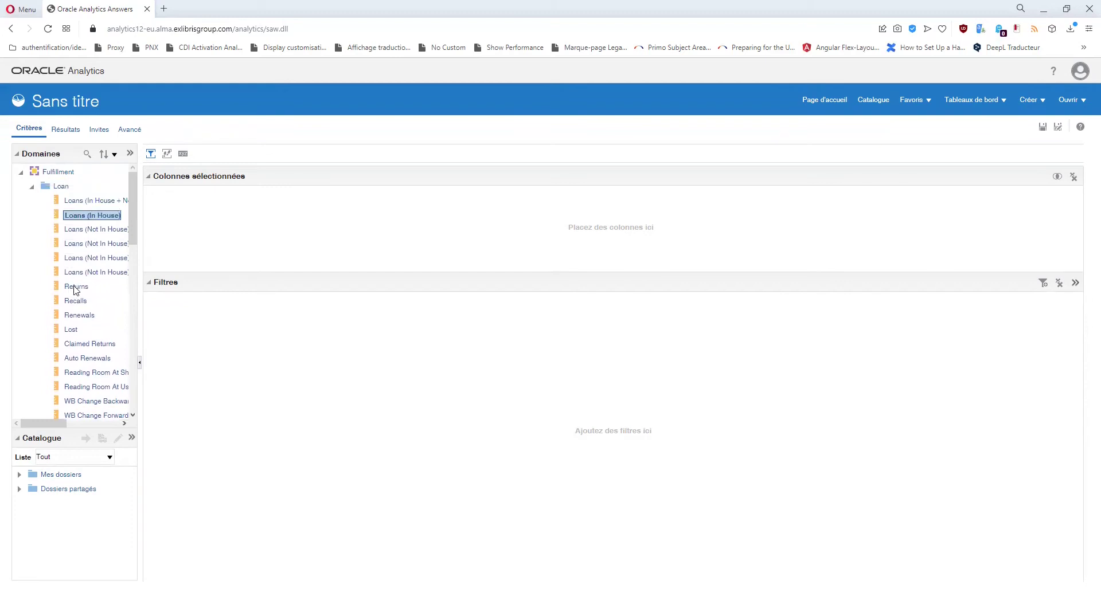
pyautogui.click(77, 286)
pyautogui.click(80, 316)
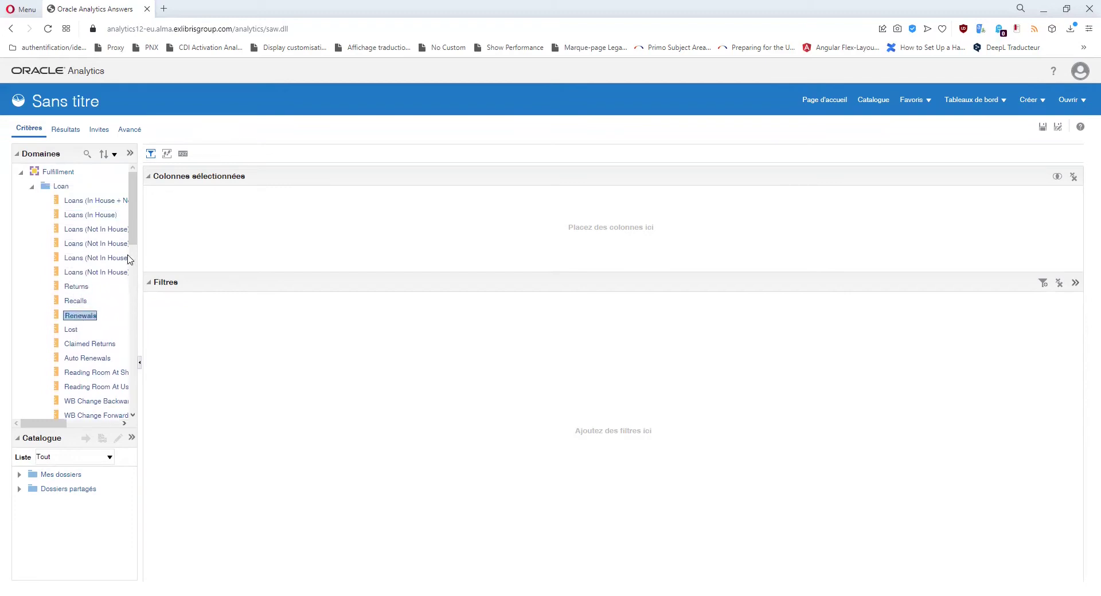
# Examine the date attributes in the Loan Date folder, highlighting the Loan Date field.
pyautogui.moveTo(133, 231); pyautogui.dragTo(133, 335)
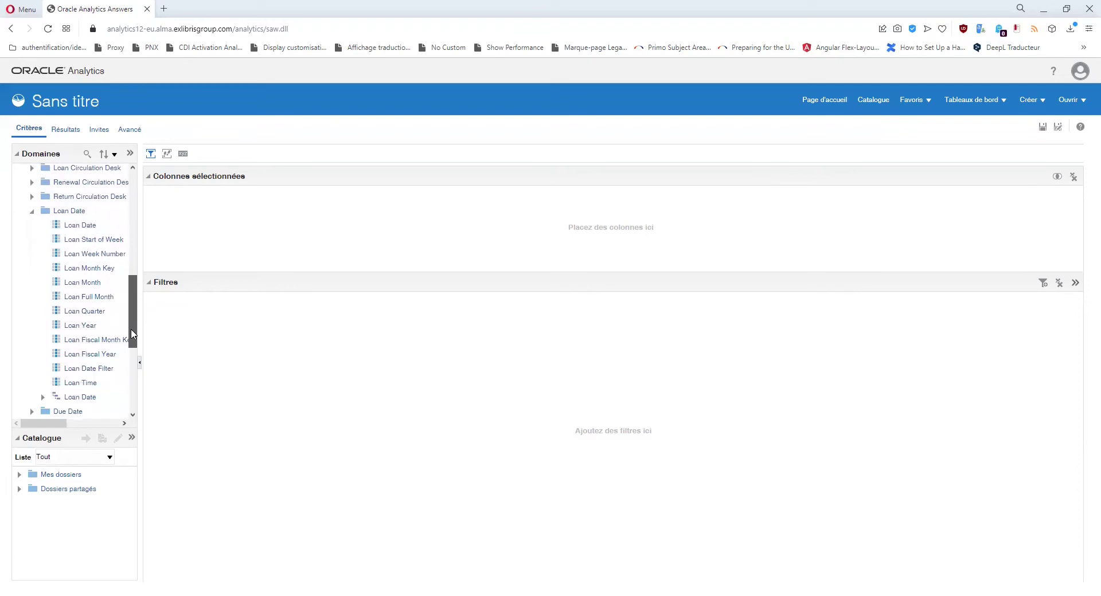
pyautogui.click(82, 227)
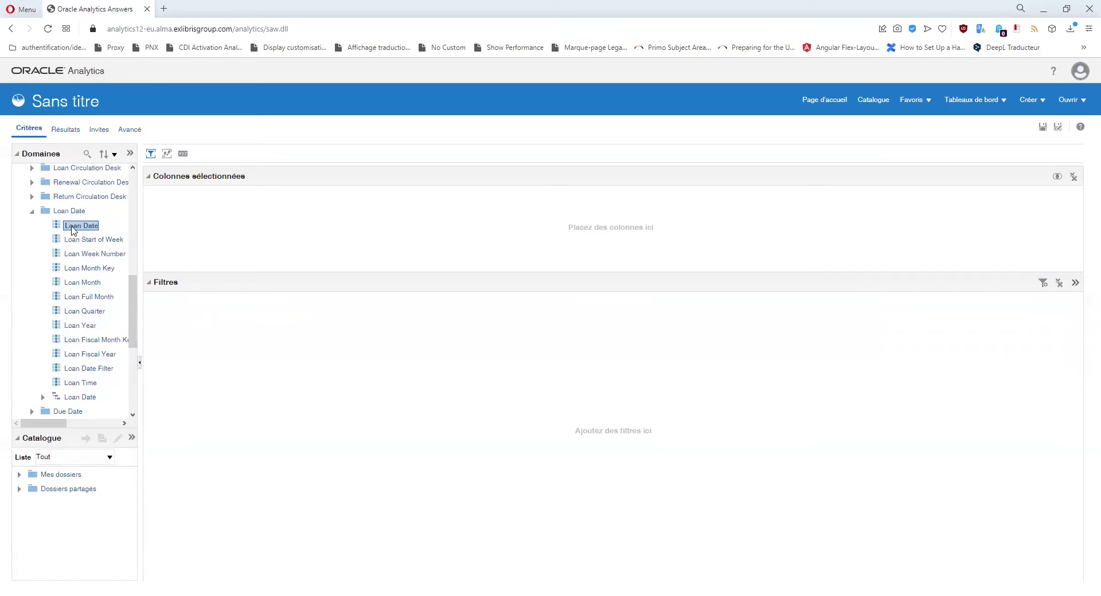
pyautogui.scroll(-5, 40, 298)
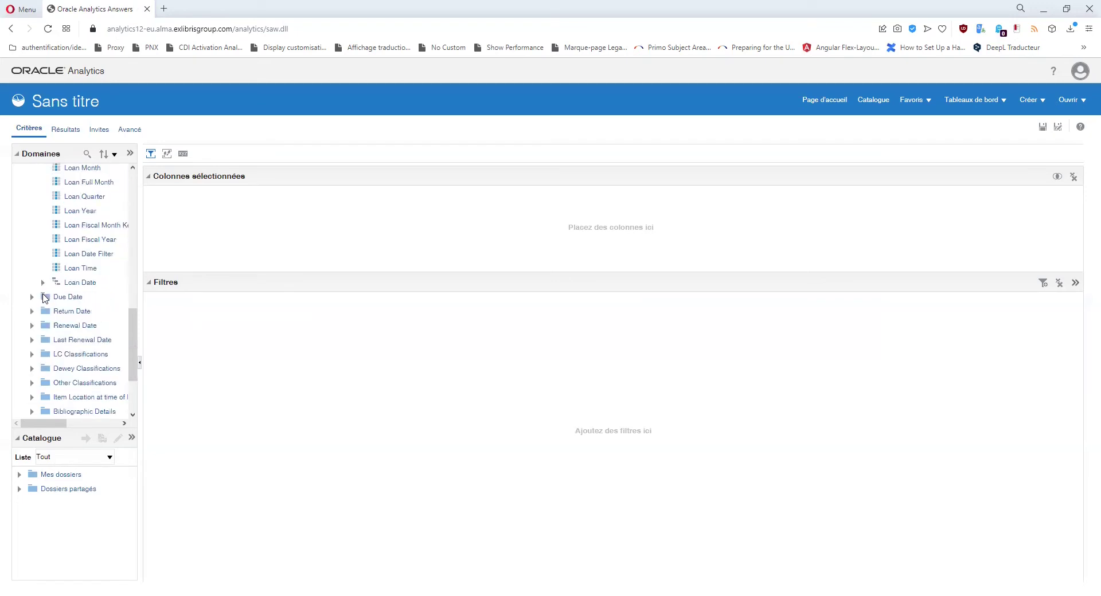
# Expand the Item Location at time of loan folder, widen the subject area pane and highlight Library Code.
pyautogui.click(32, 295)
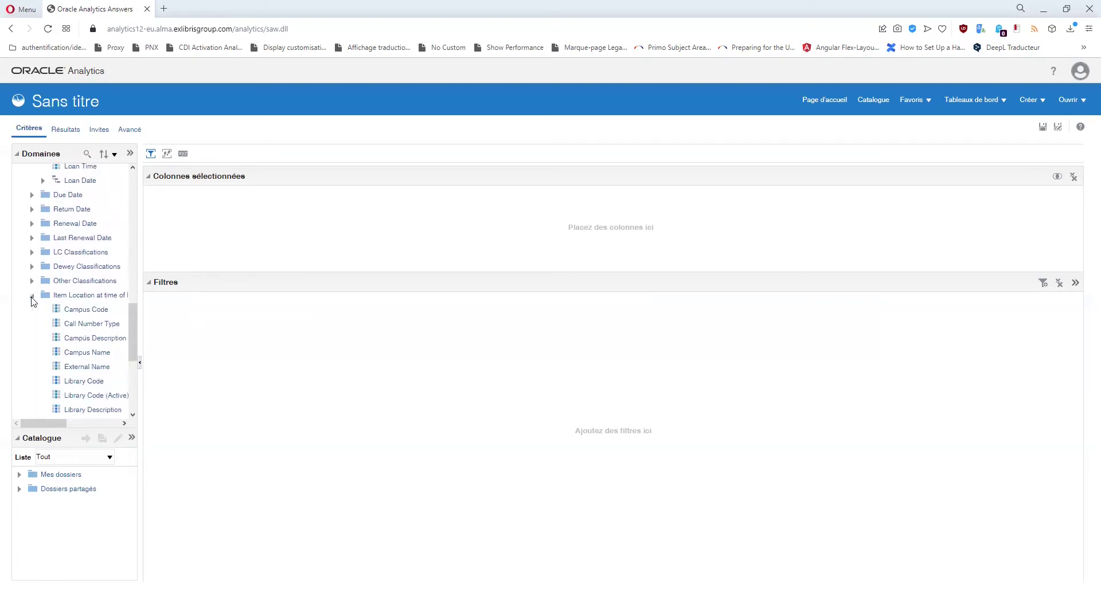
pyautogui.moveTo(143, 302); pyautogui.dragTo(178, 299)
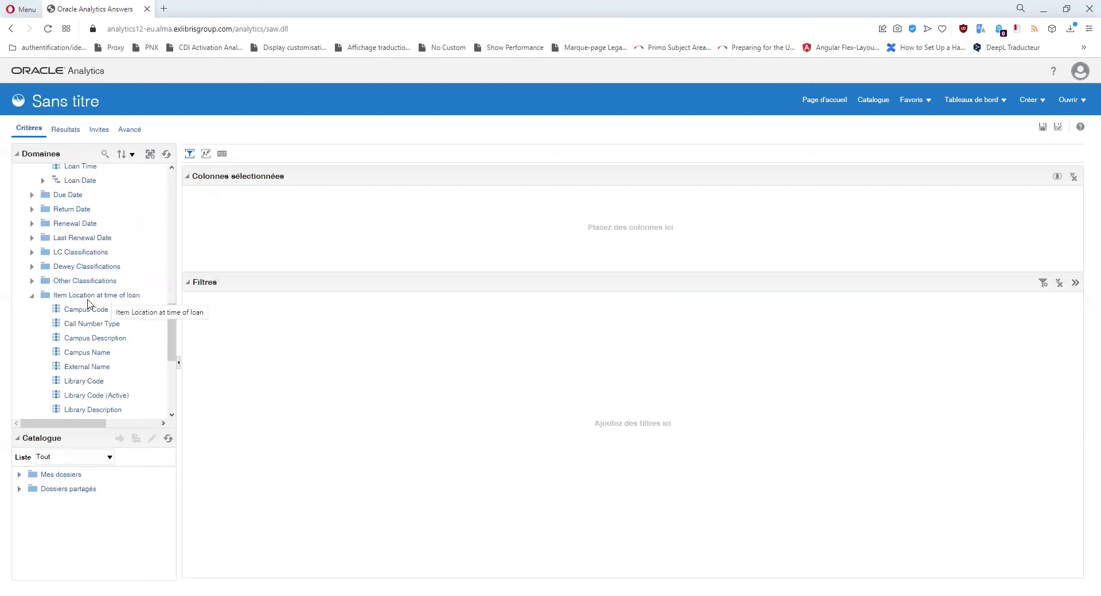
pyautogui.scroll(-2, 94, 302)
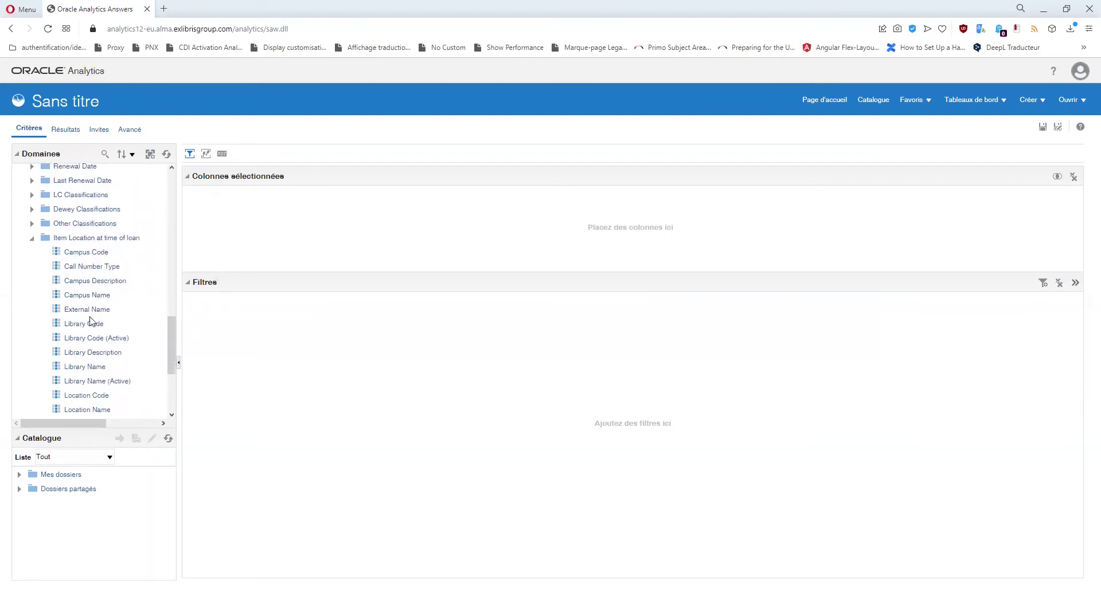
pyautogui.click(80, 325)
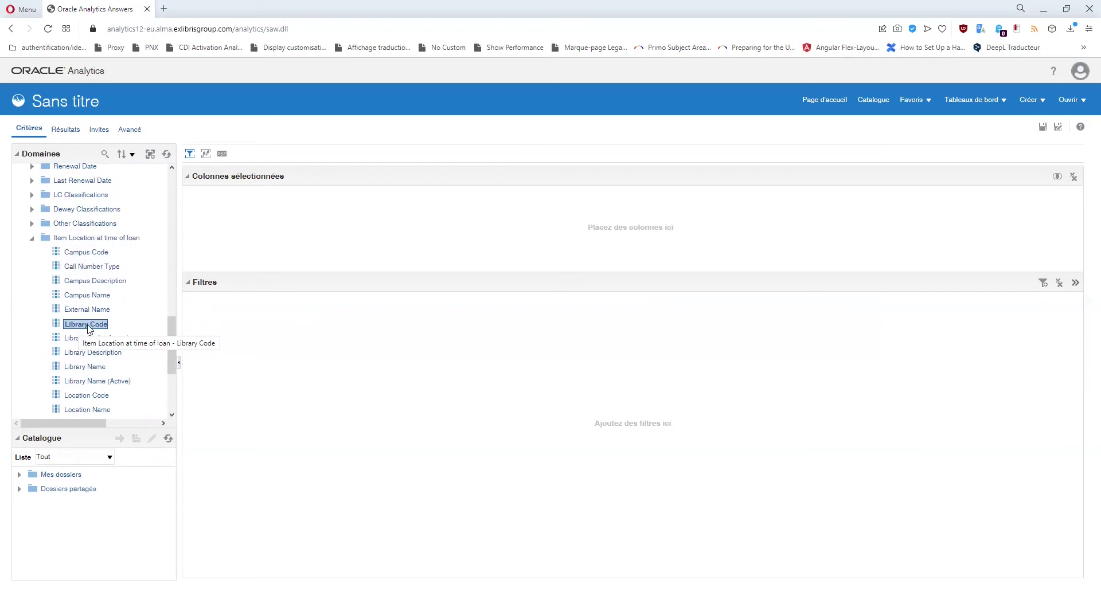
# Compare the location and date attributes with the Loan measures, finishing on the Fulfillment root entry.
pyautogui.scroll(8, 88, 328)
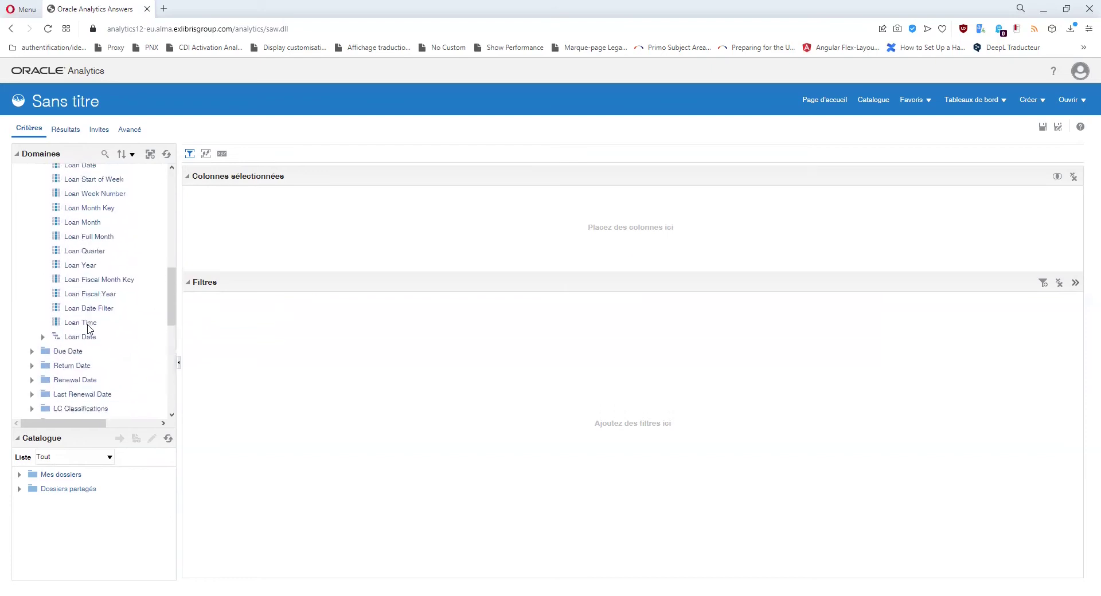
pyautogui.scroll(-8, 88, 328)
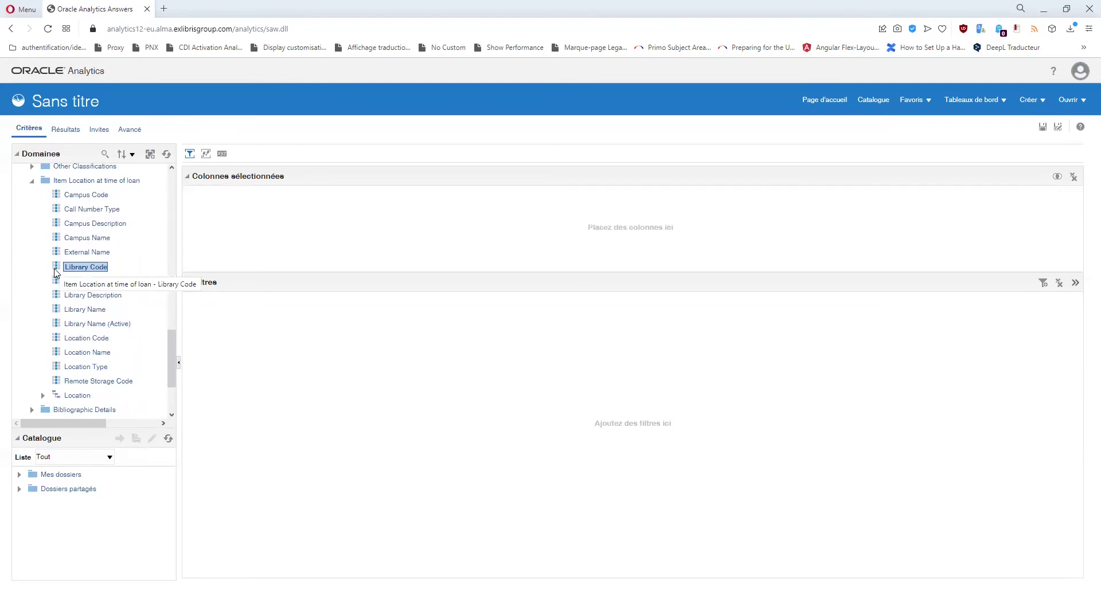
pyautogui.scroll(2, 67, 308)
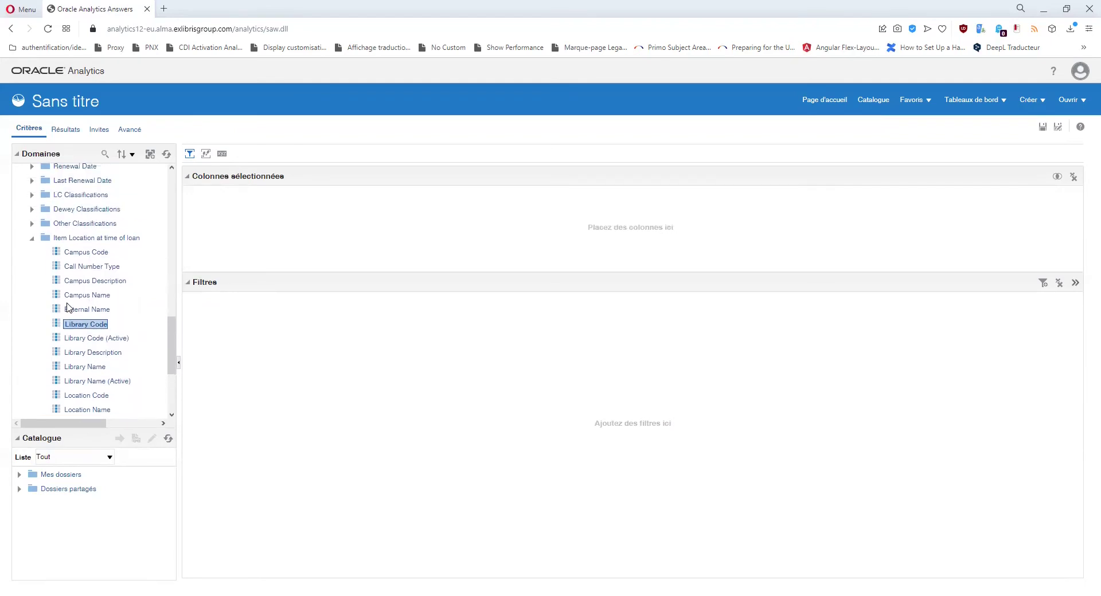
pyautogui.scroll(10, 67, 308)
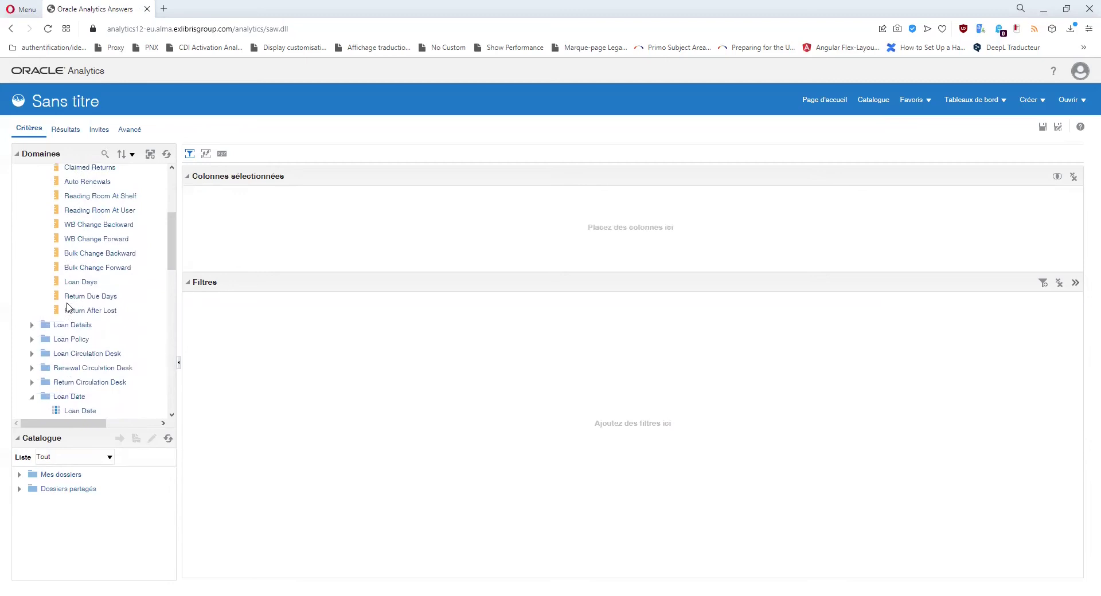
pyautogui.scroll(2, 67, 307)
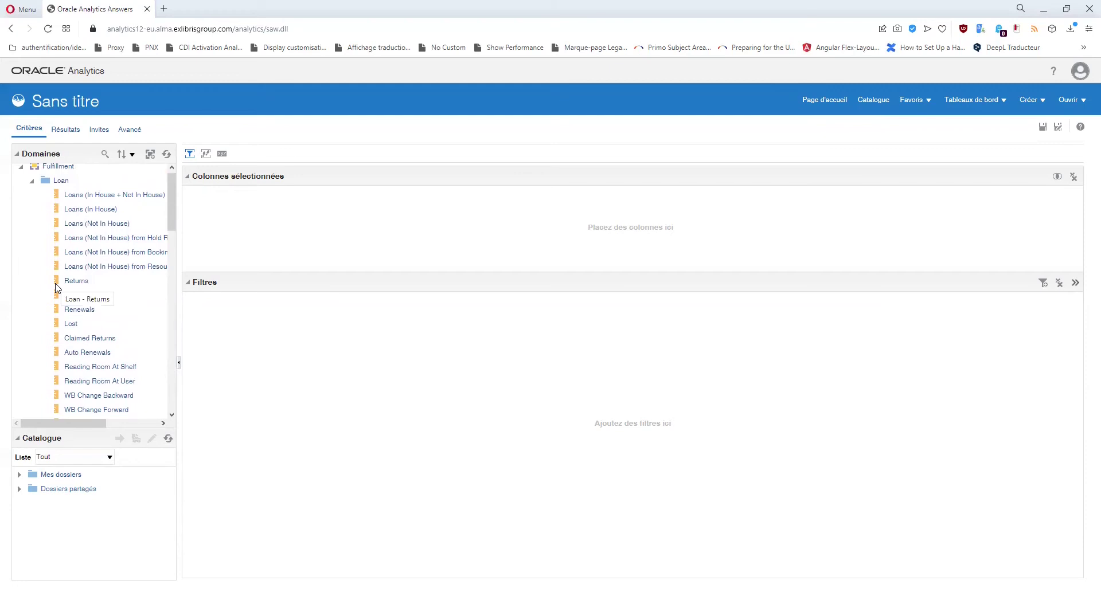
pyautogui.click(58, 167)
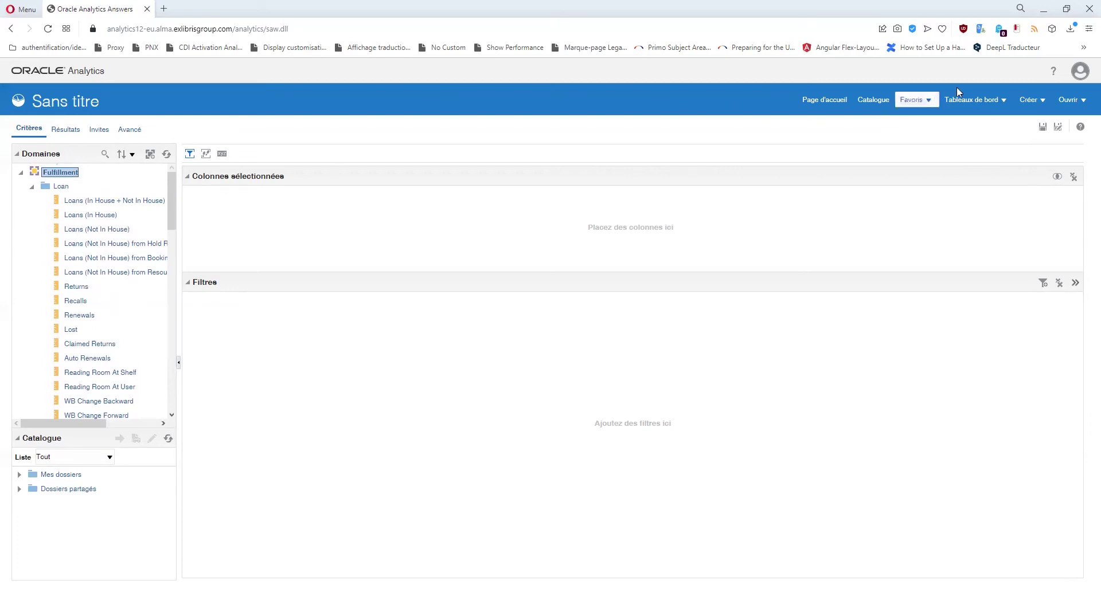
# Start another new analysis and browse the subject areas offered for it.
pyautogui.click(1029, 100)
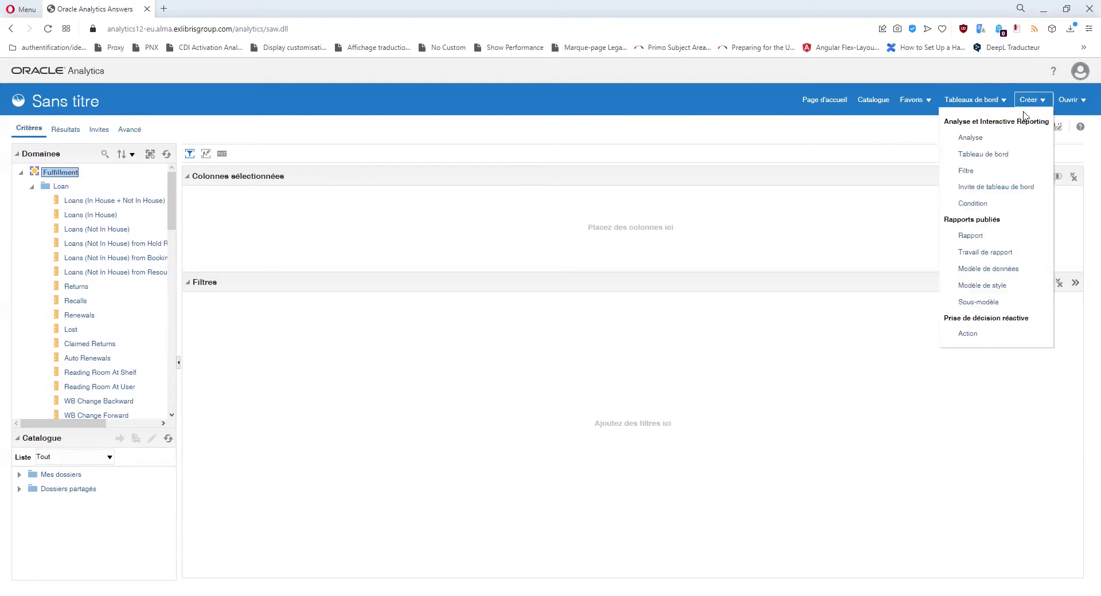
pyautogui.click(975, 138)
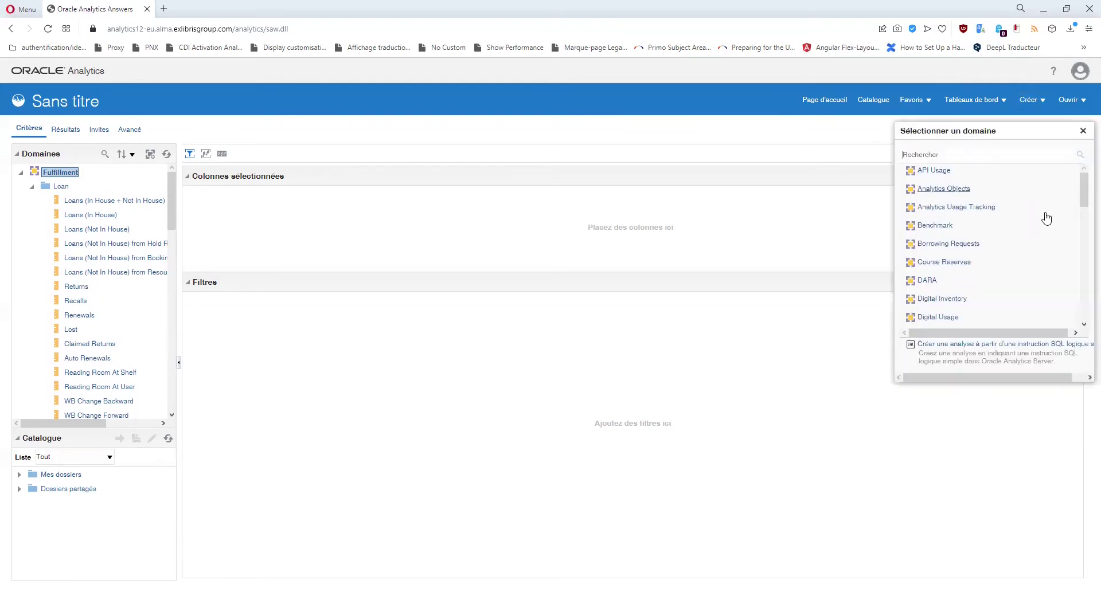
pyautogui.scroll(-10, 1081, 192)
pyautogui.scroll(6, 1083, 195)
pyautogui.scroll(4, 1084, 195)
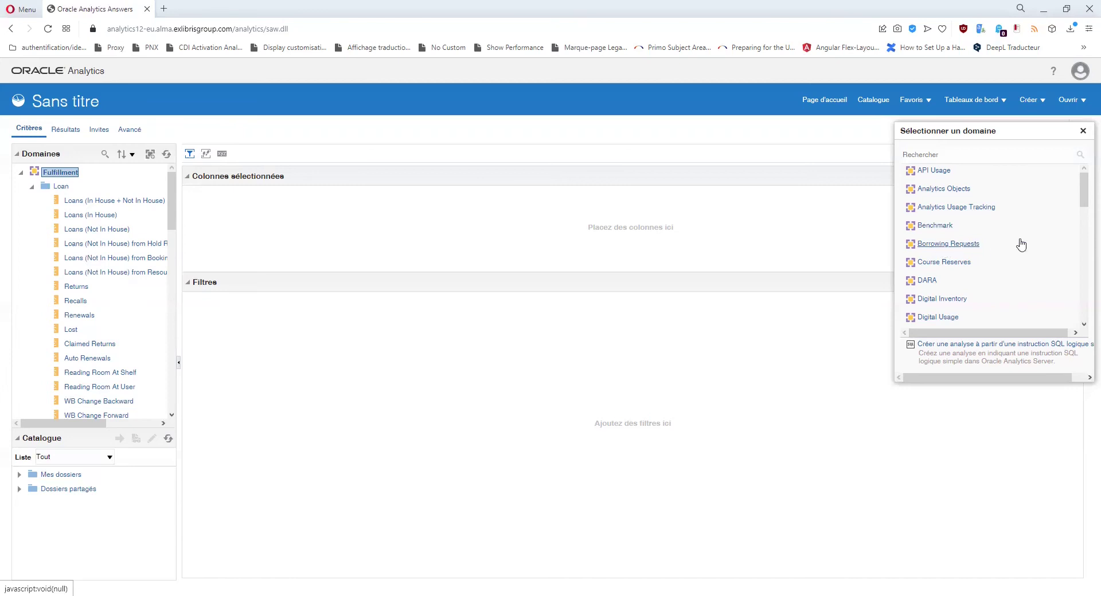
pyautogui.moveTo(1083, 190); pyautogui.dragTo(1083, 229)
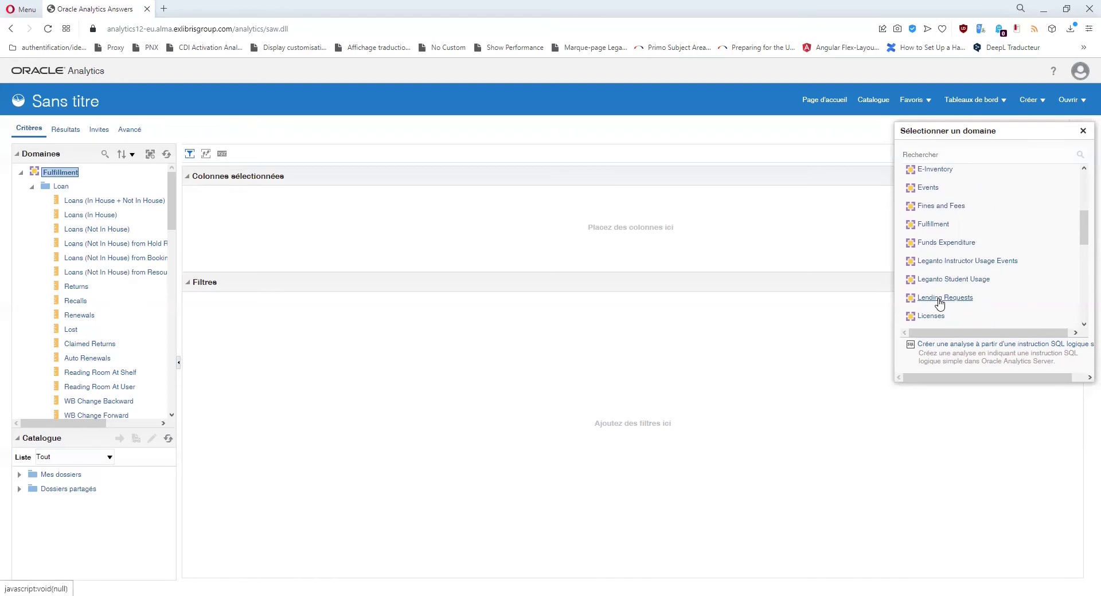
pyautogui.moveTo(1084, 228); pyautogui.dragTo(1084, 193)
# Examine the subject areas one by one from Benchmark through Users, including E-Inventory, Physical Items, Purchase Requests and Titles.
pyautogui.scroll(-1, 1065, 208)
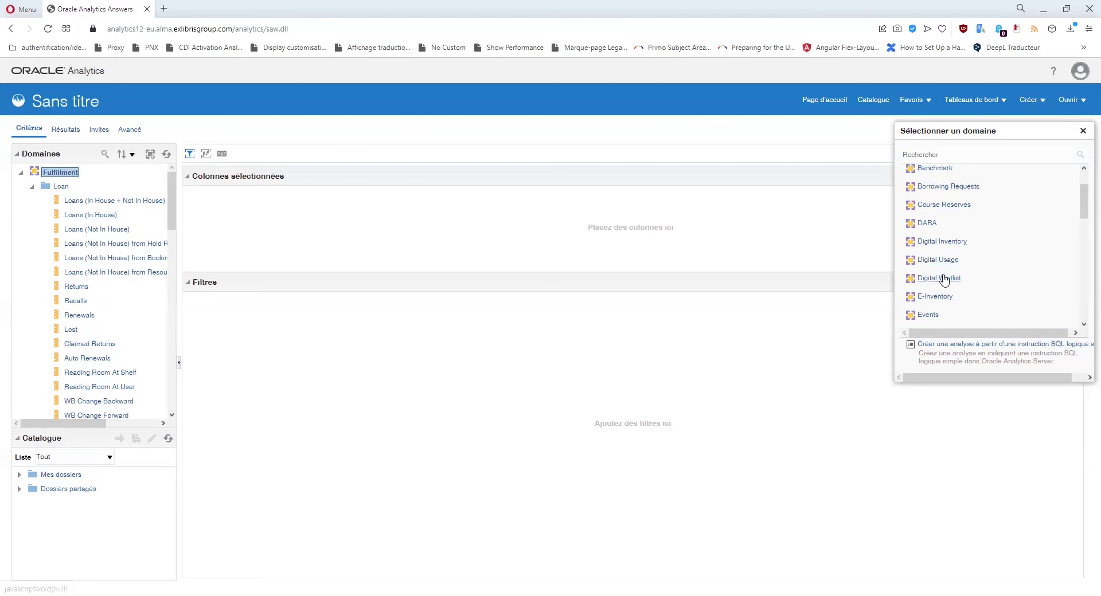
pyautogui.scroll(-3, 970, 248)
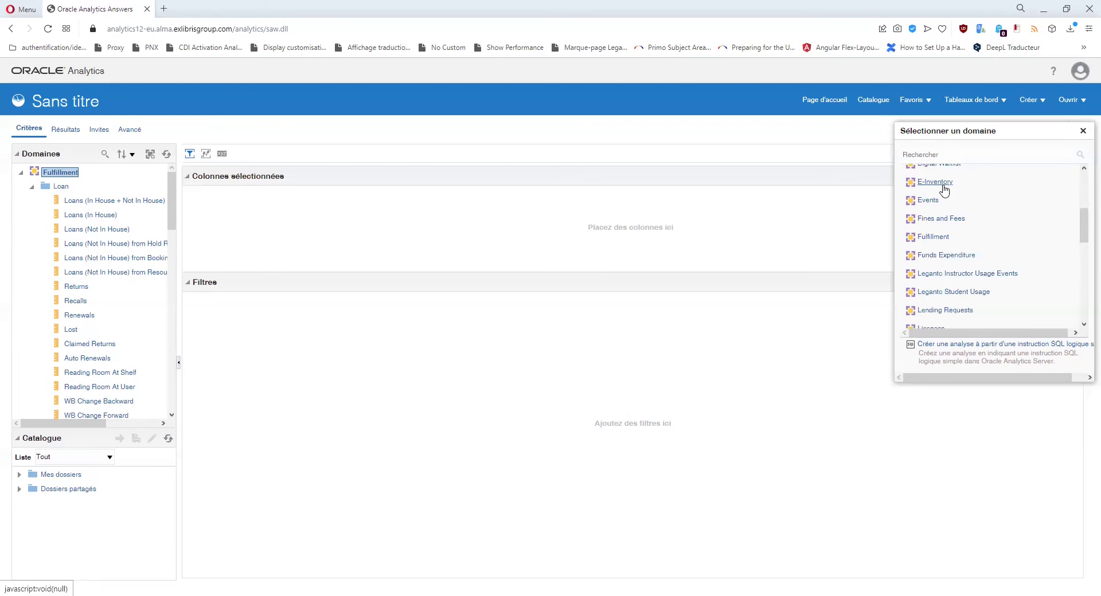
pyautogui.scroll(-1, 946, 197)
pyautogui.scroll(1, 930, 203)
pyautogui.scroll(-1, 940, 259)
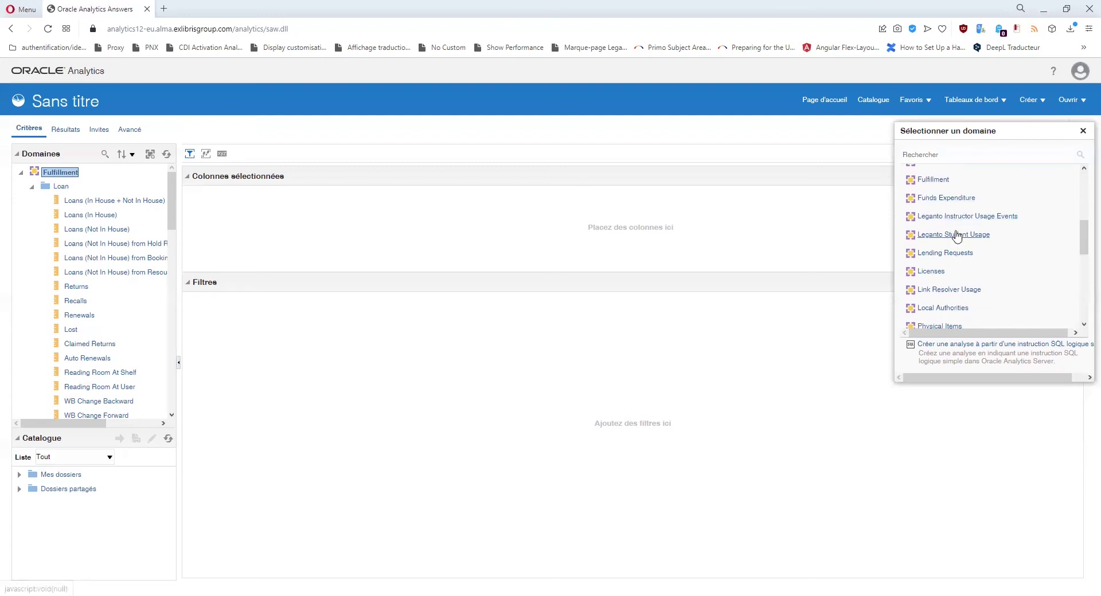
pyautogui.scroll(-2, 957, 230)
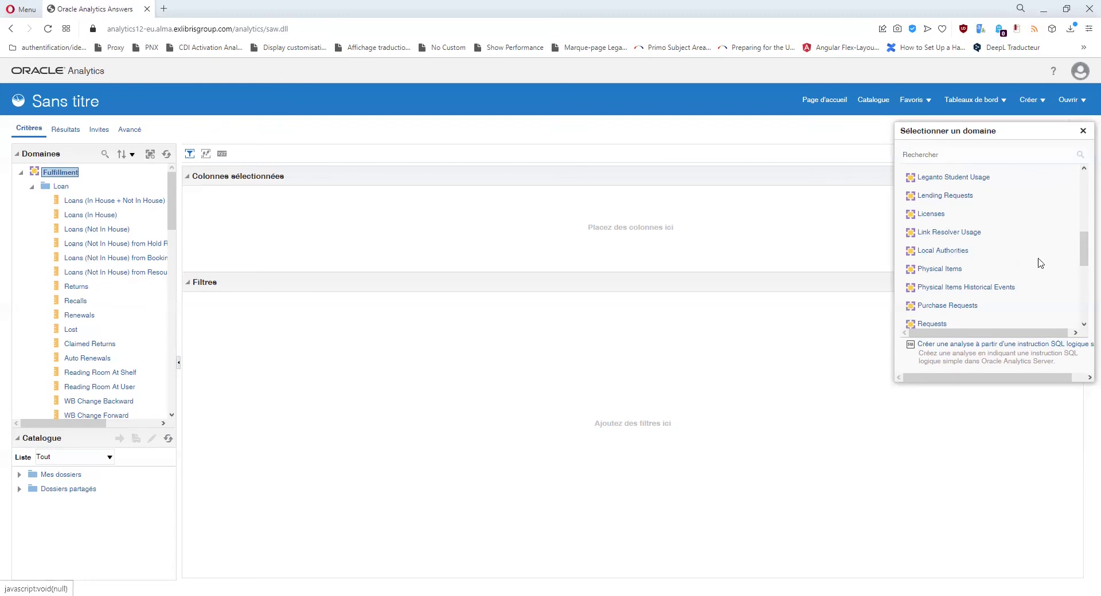
pyautogui.moveTo(1085, 245); pyautogui.dragTo(1085, 260)
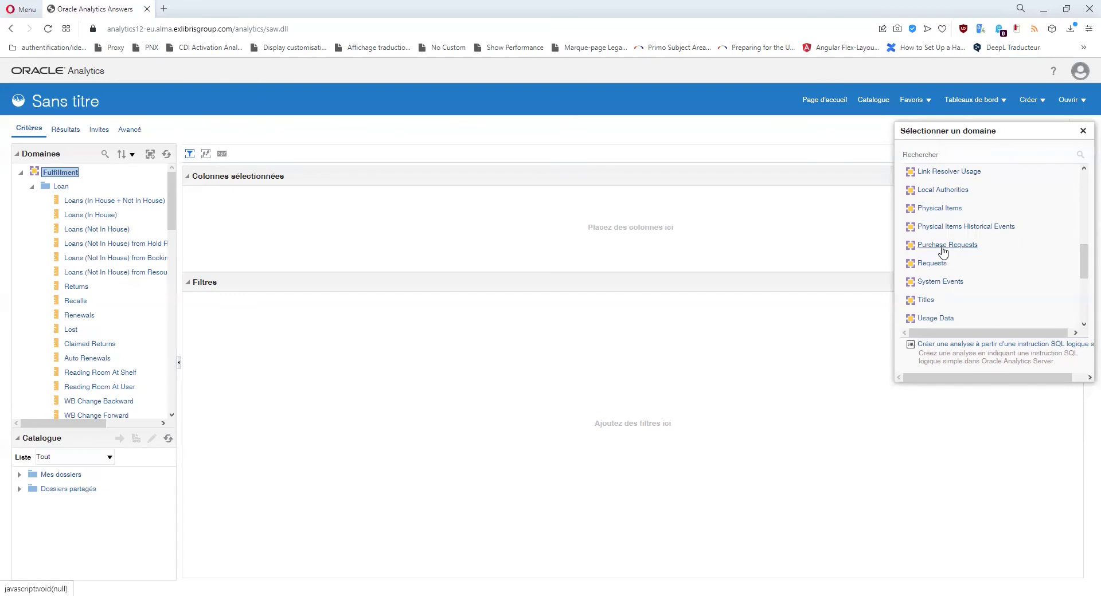
pyautogui.scroll(-1, 969, 255)
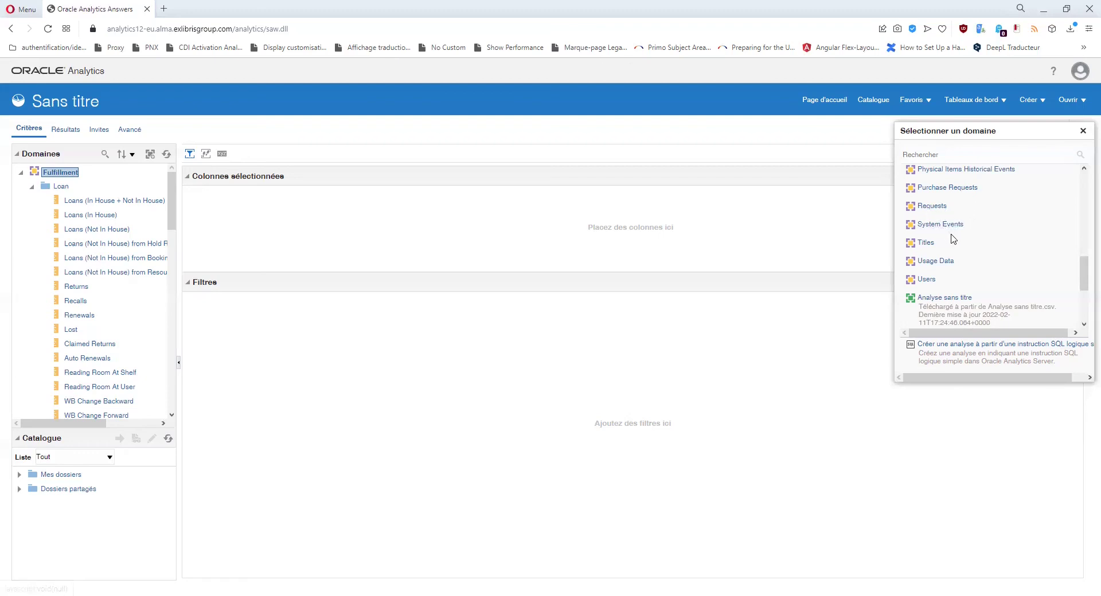
pyautogui.scroll(3, 953, 239)
pyautogui.scroll(2, 949, 239)
pyautogui.scroll(-3, 940, 250)
pyautogui.scroll(-3, 938, 253)
pyautogui.scroll(3, 947, 264)
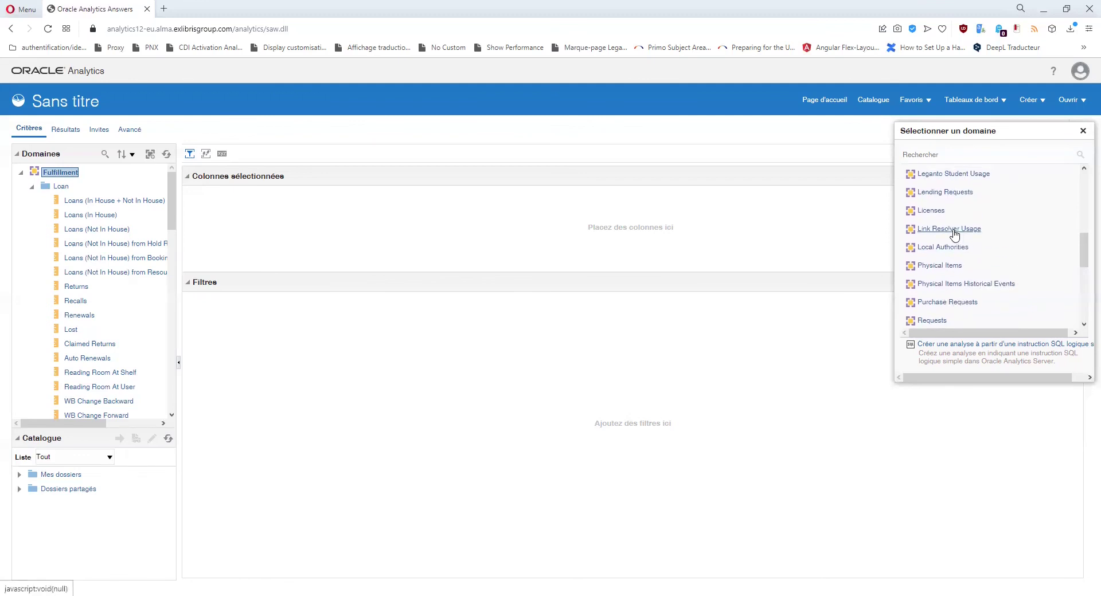
# Review the built-in subject areas from Link Resolver Usage to Users, going back to Fulfillment along the way.
pyautogui.scroll(-3, 953, 234)
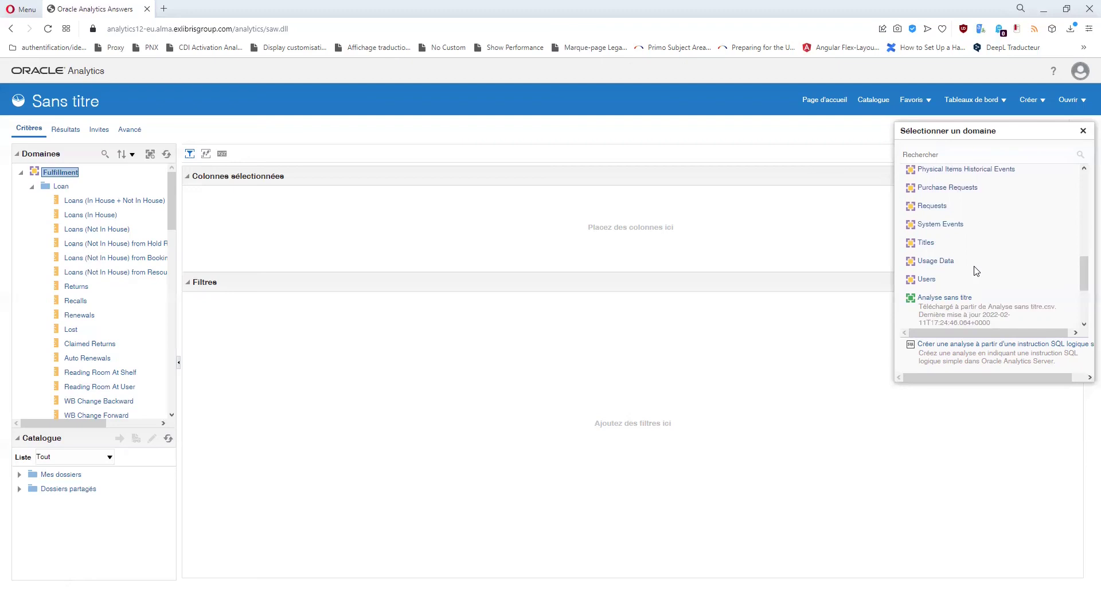
pyautogui.scroll(10, 976, 271)
pyautogui.scroll(1, 956, 237)
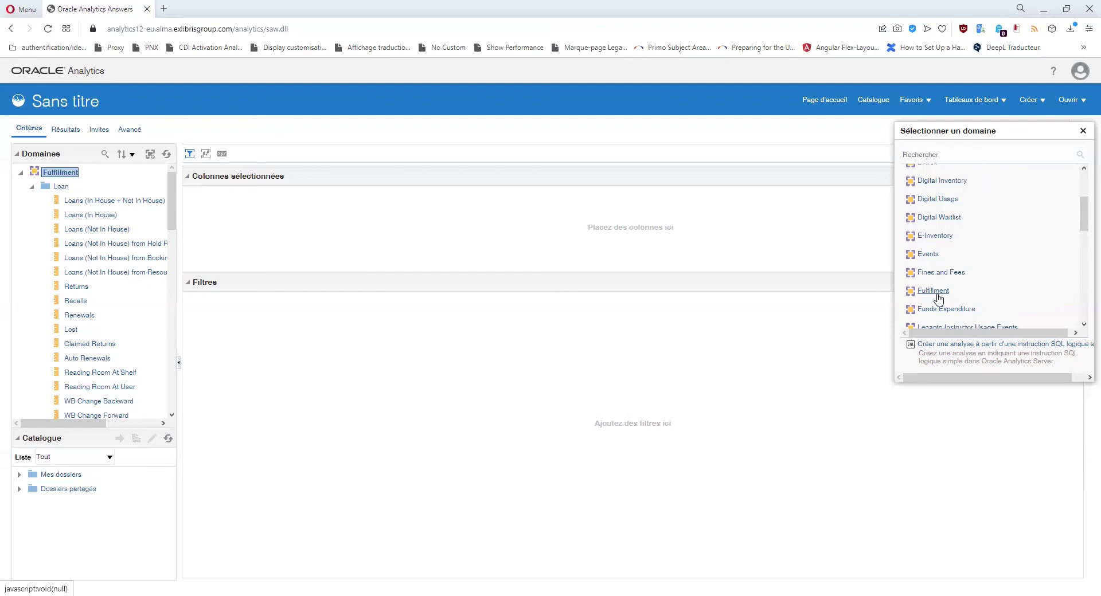
pyautogui.scroll(-6, 937, 299)
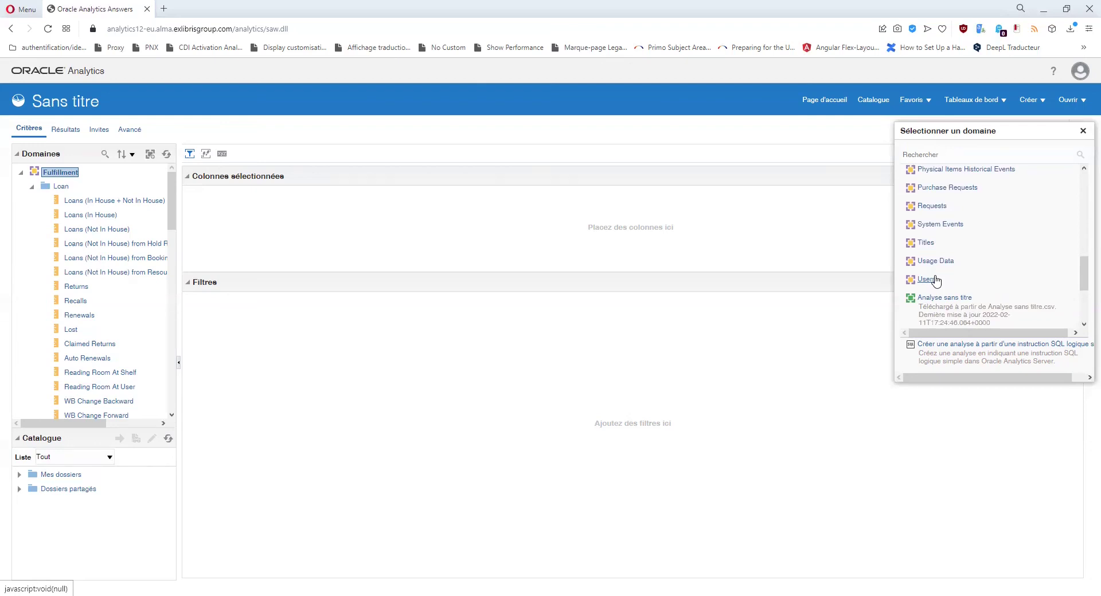
# Examine the subject areas uploaded from files, including Identifiant-principal and Réseau_documents-en-retard_TEST, and highlight the last update date of Analyse sans titre.
pyautogui.scroll(-1, 972, 251)
pyautogui.scroll(-1, 972, 251)
pyautogui.scroll(1, 969, 249)
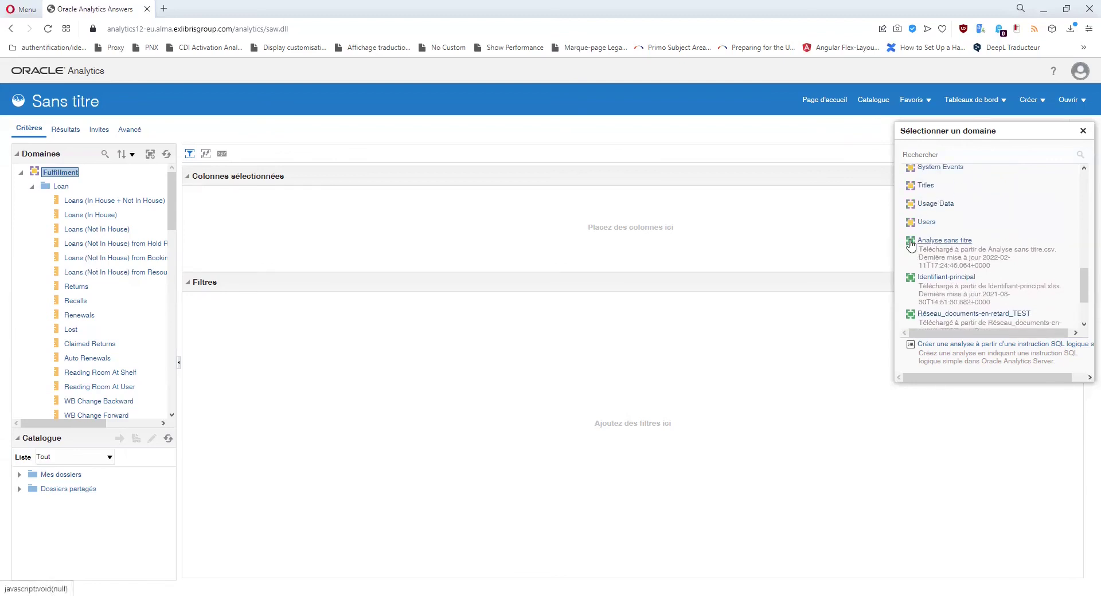
pyautogui.scroll(-1, 972, 243)
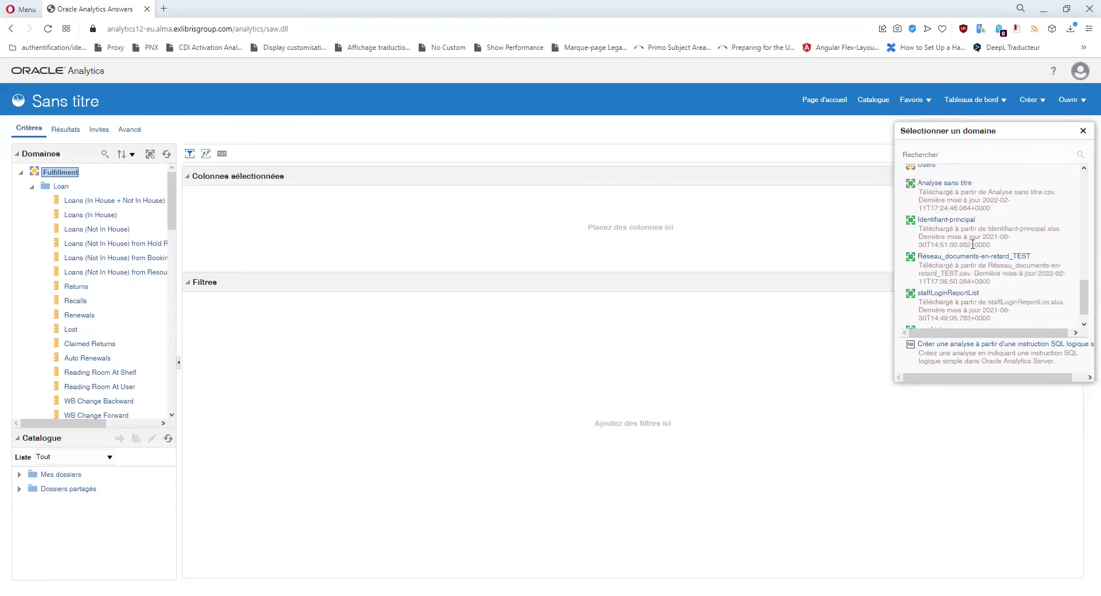
pyautogui.scroll(1, 972, 244)
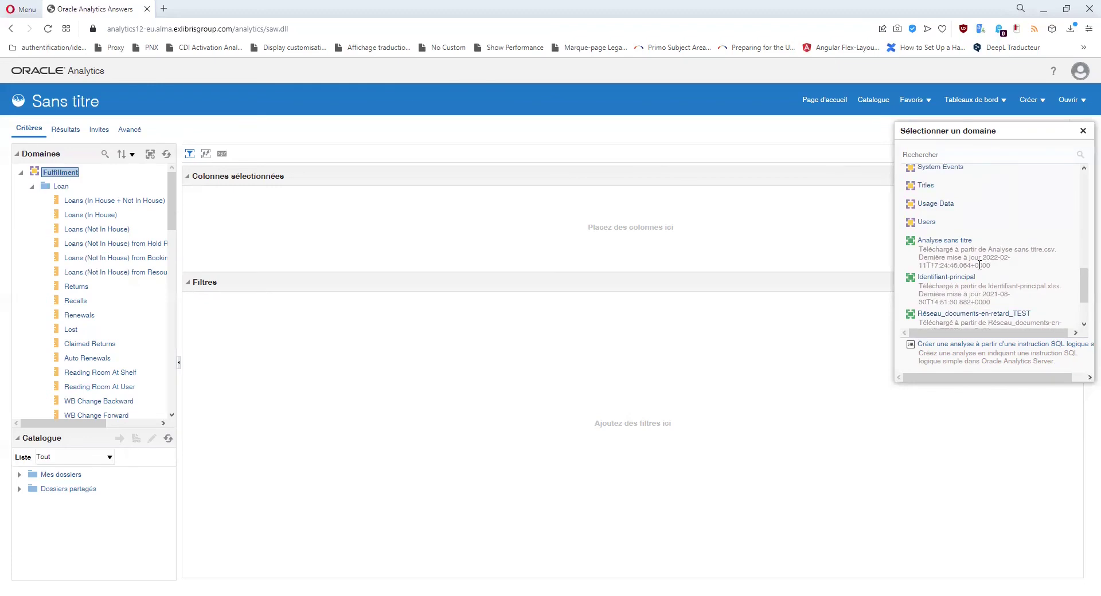
pyautogui.scroll(1, 979, 266)
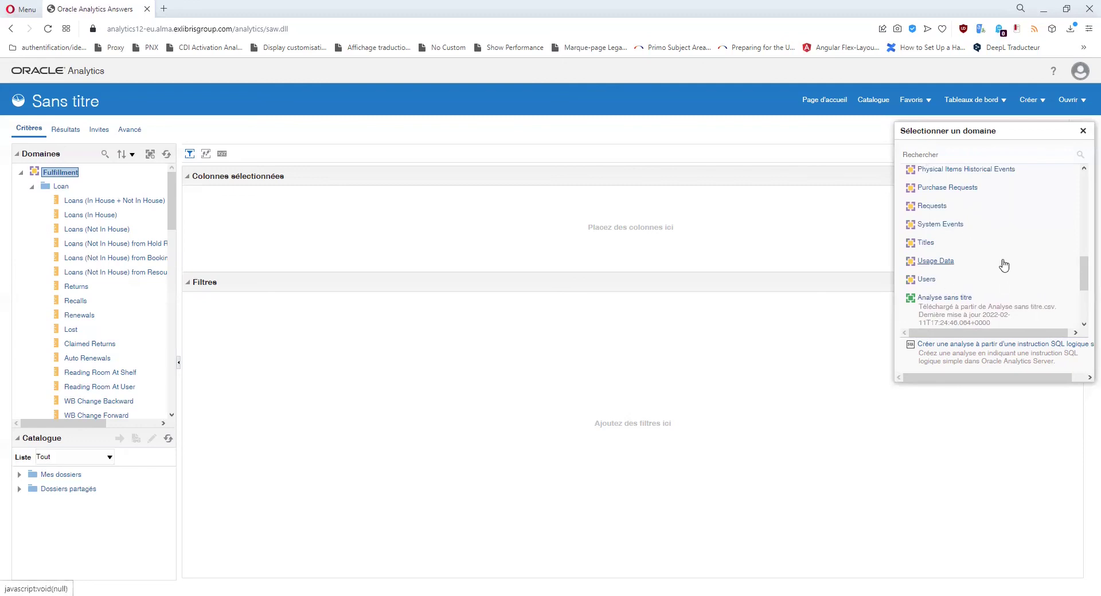
pyautogui.scroll(-1, 1003, 265)
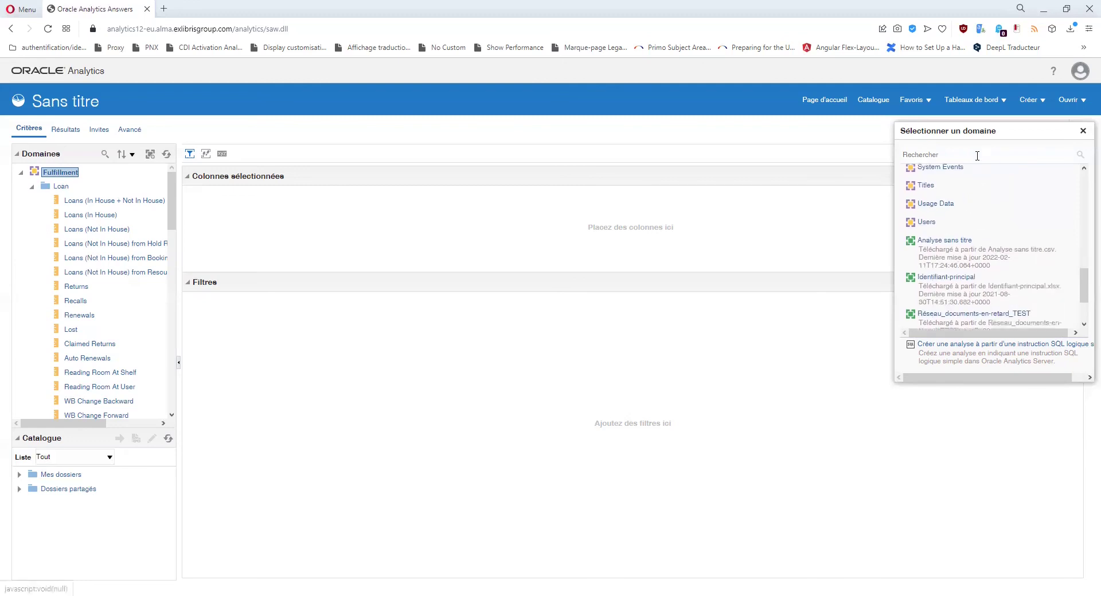
pyautogui.scroll(3, 955, 227)
pyautogui.scroll(-3, 953, 225)
pyautogui.scroll(1, 916, 260)
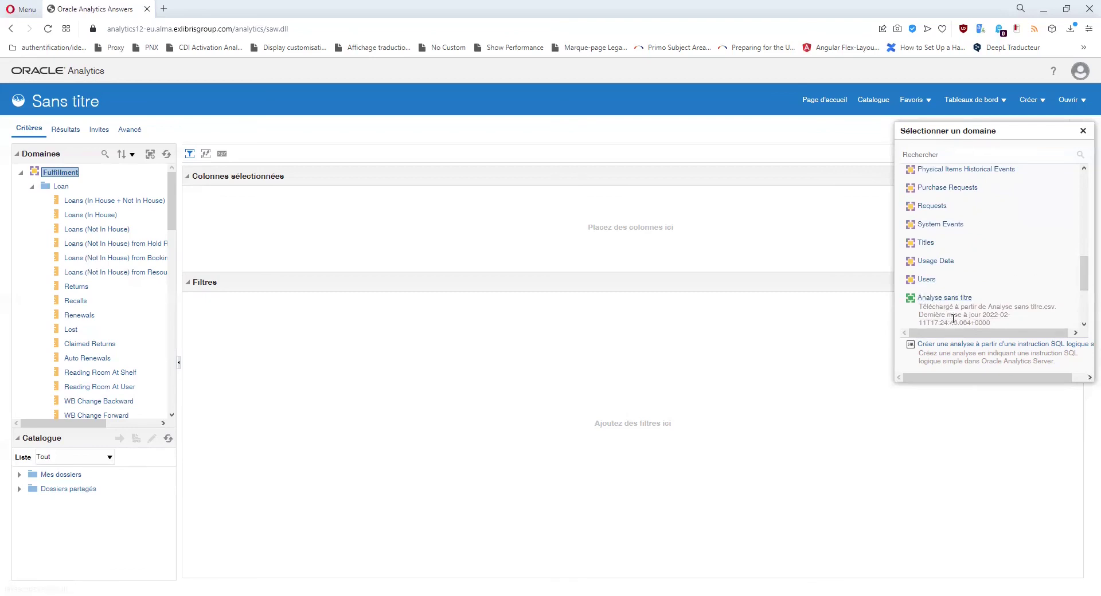
pyautogui.moveTo(982, 314); pyautogui.dragTo(998, 287)
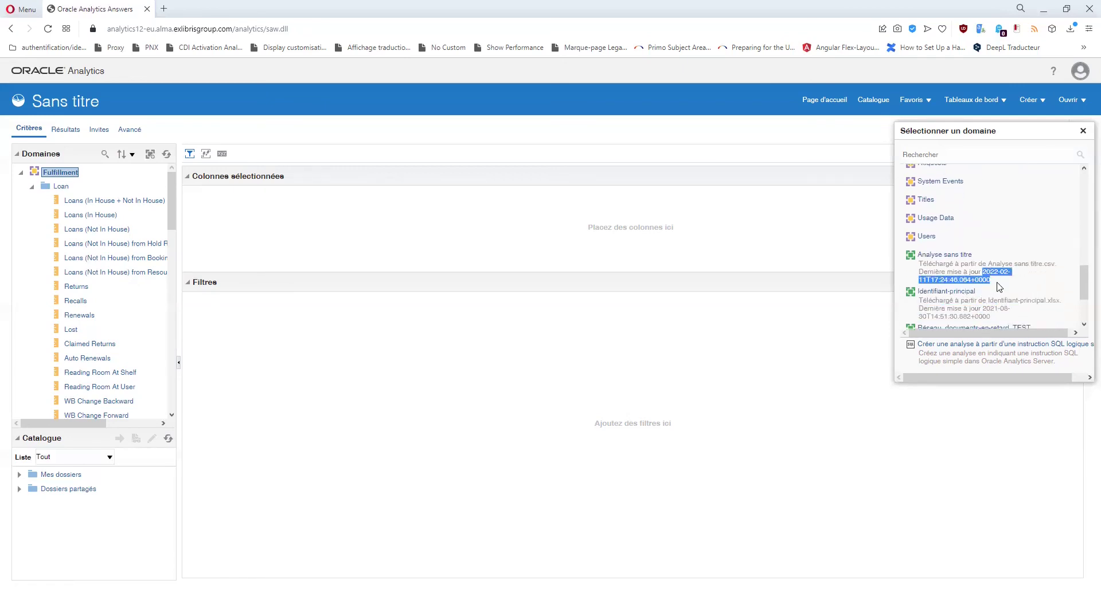
# Start a new analysis, review its subject area list from userList back to API Usage, and close it without choosing one.
pyautogui.click(1030, 100)
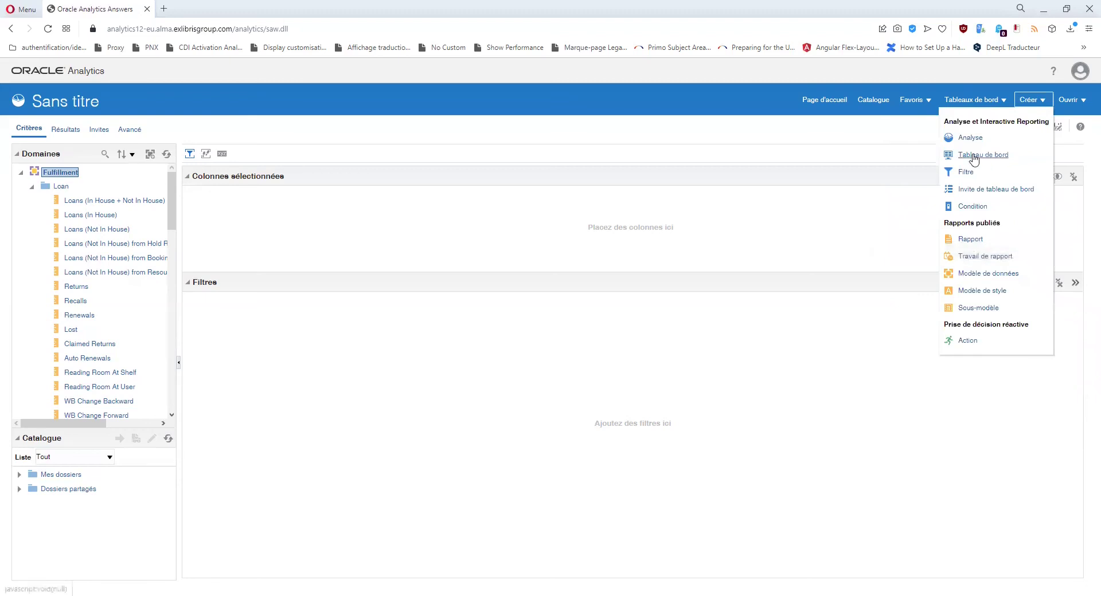
pyautogui.click(967, 138)
pyautogui.scroll(-5, 993, 258)
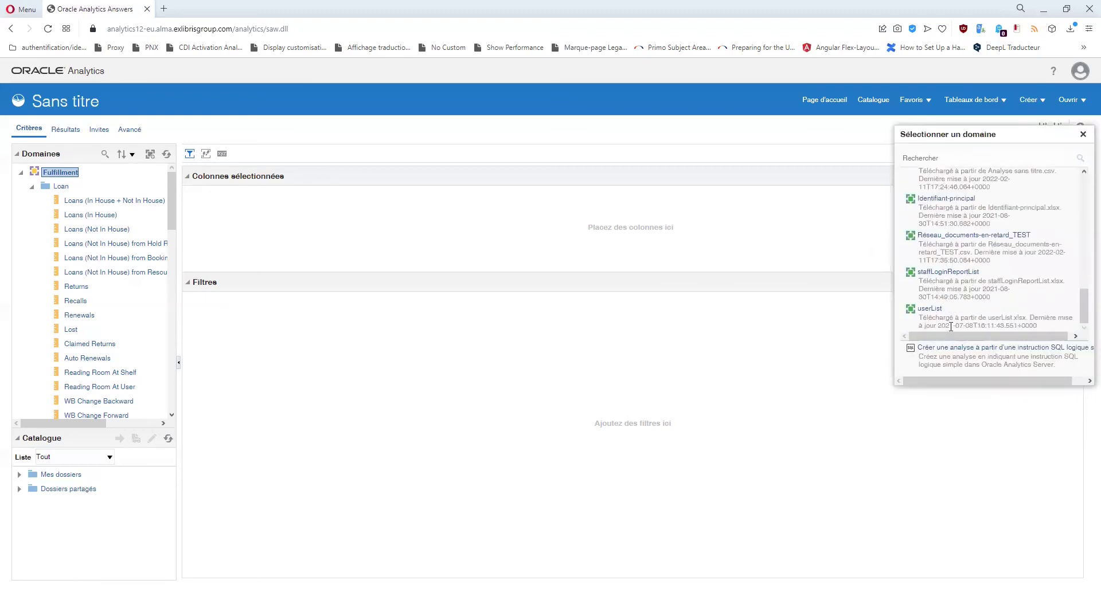
pyautogui.moveTo(1080, 312); pyautogui.dragTo(1076, 169)
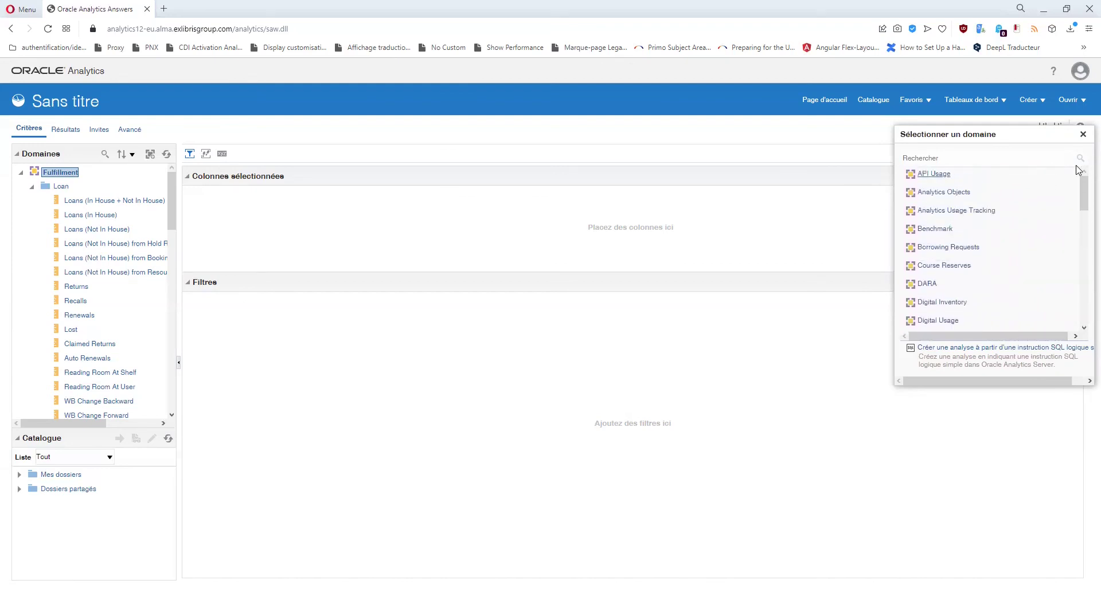
pyautogui.click(1083, 135)
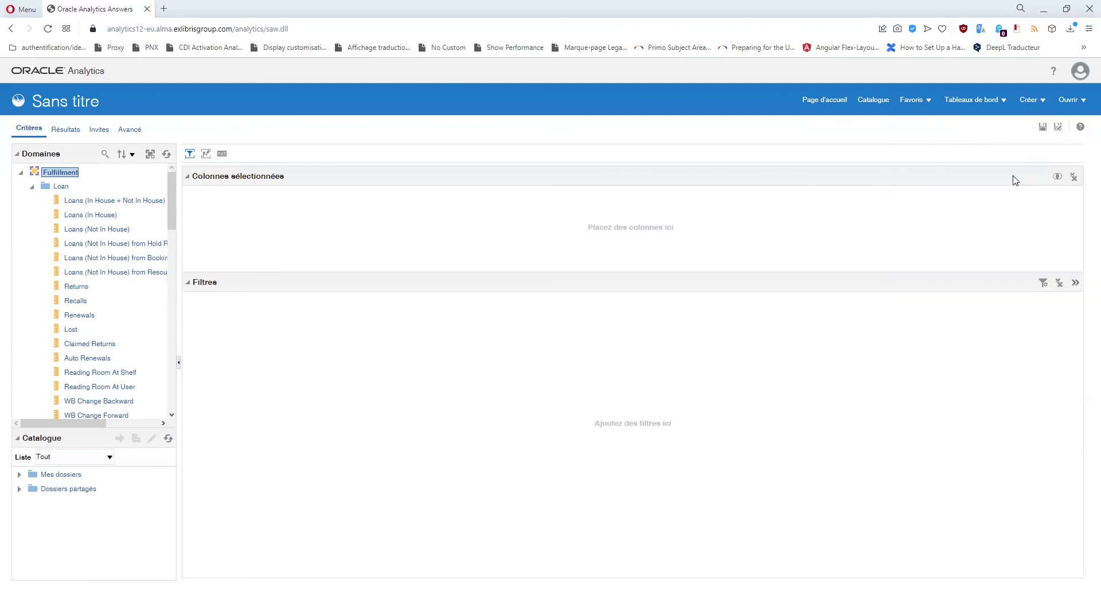
pyautogui.click(535, 50)
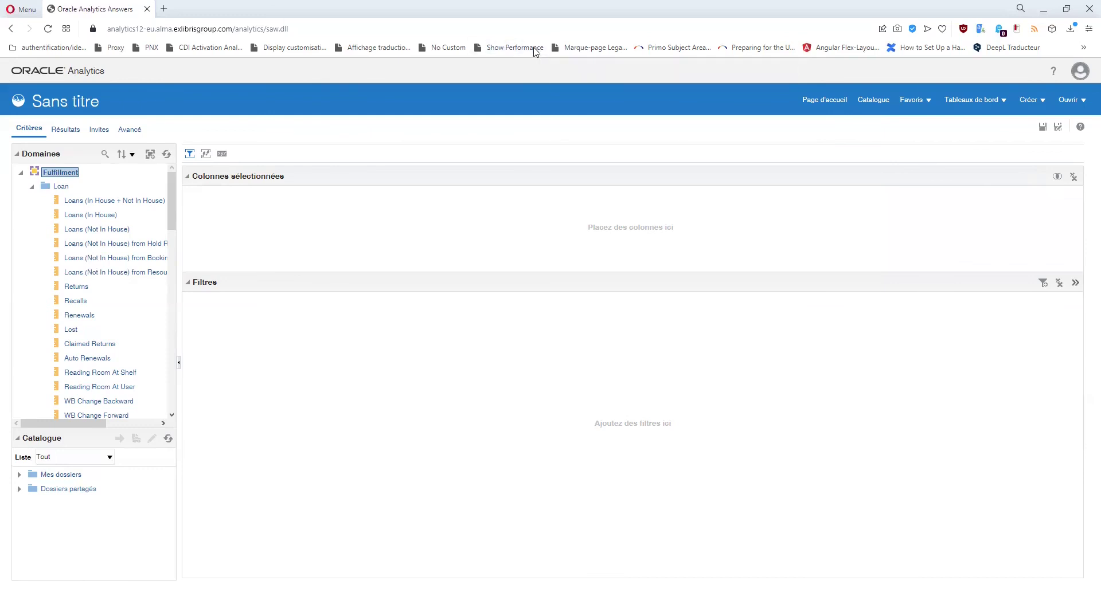